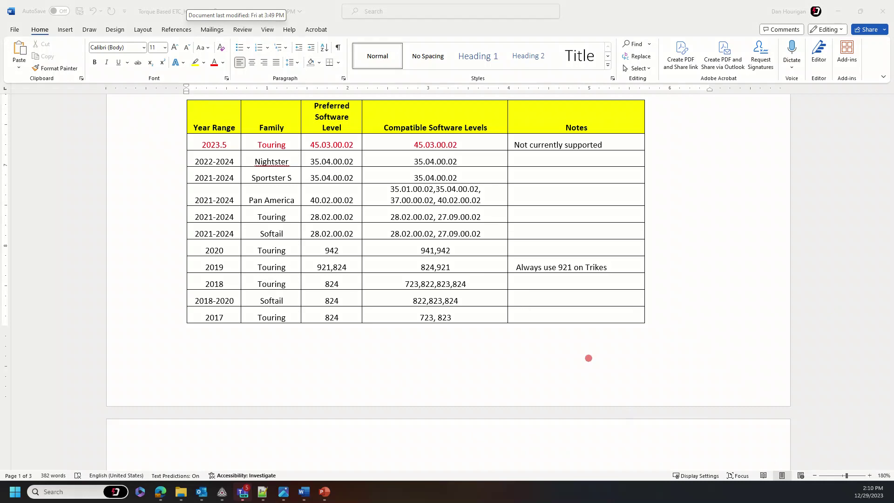
- Draw a red ink loop around Word's table of compatible software levels
{"action": "mouse_move", "coordinate": [669, 351]}
{"action": "left_mouse_down"}
{"action": "mouse_move", "coordinate": [634, 354]}
{"action": "mouse_move", "coordinate": [56, 154]}
{"action": "mouse_move", "coordinate": [508, 104]}
{"action": "mouse_move", "coordinate": [693, 214]}
{"action": "mouse_move", "coordinate": [688, 347]}
{"action": "mouse_move", "coordinate": [669, 350]}
{"action": "left_mouse_up"}
- Minimize Word and bring the Power Core application launcher forward
{"action": "left_click", "coordinate": [837, 12]}
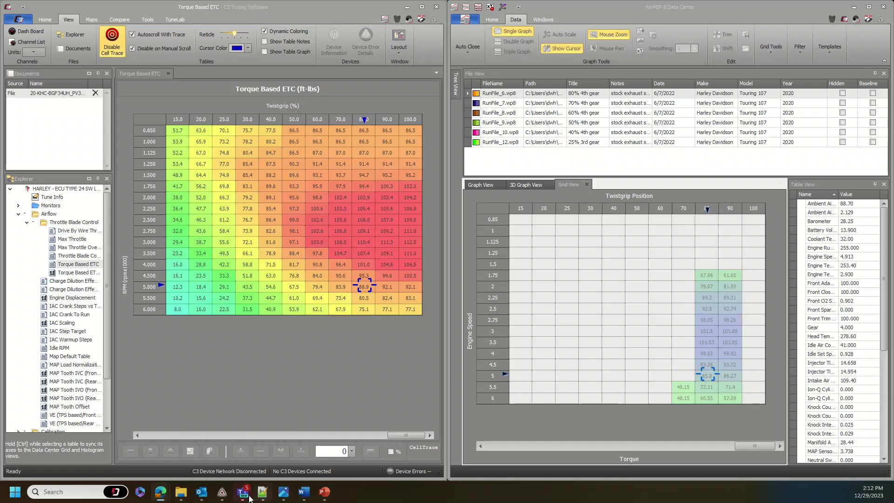
{"action": "left_click", "coordinate": [219, 492]}
{"action": "left_click", "coordinate": [208, 424]}
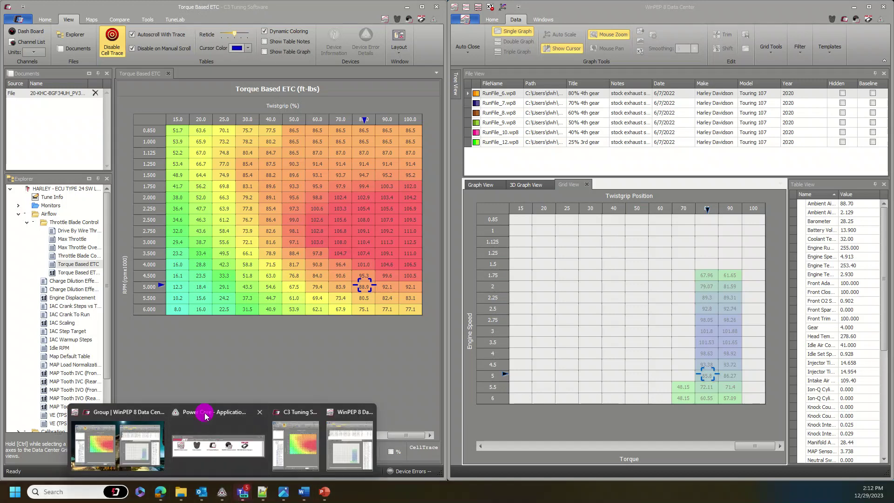
- Move the Power Core launcher off the file list, then minimize it
{"action": "left_click_drag", "start_coordinate": [555, 99], "coordinate": [415, 319]}
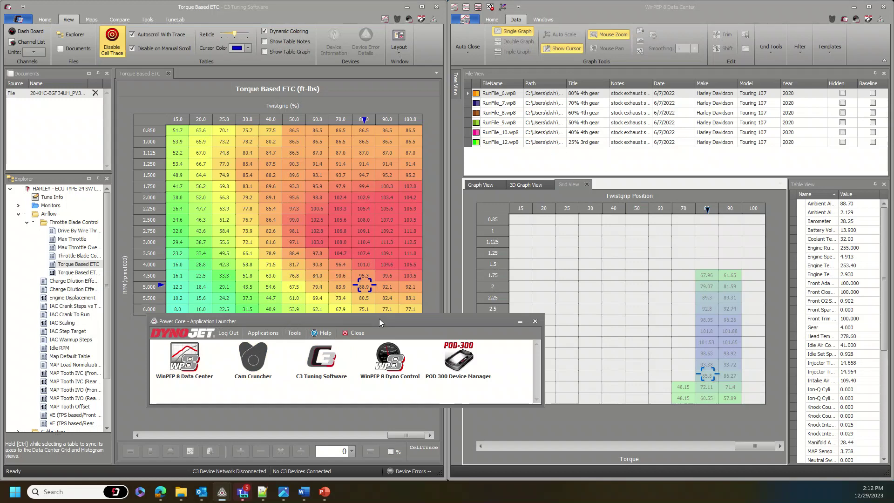
{"action": "mouse_move", "coordinate": [379, 319]}
{"action": "left_mouse_down"}
{"action": "mouse_move", "coordinate": [391, 309]}
{"action": "mouse_move", "coordinate": [374, 320]}
{"action": "mouse_move", "coordinate": [373, 333]}
{"action": "left_mouse_up"}
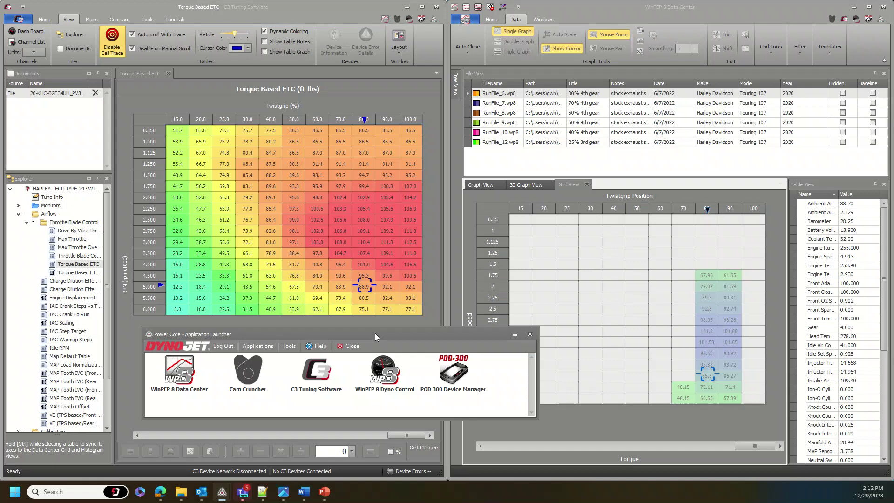
{"action": "left_click", "coordinate": [514, 335]}
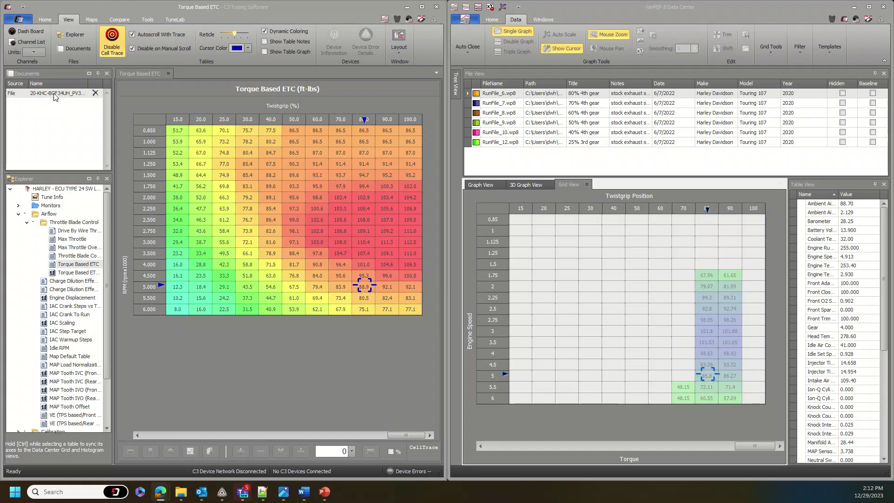
- Expand Airflow > Throttle Blade Control, widen the panel, and open Torque Based ETC Switch
{"action": "left_click", "coordinate": [18, 214]}
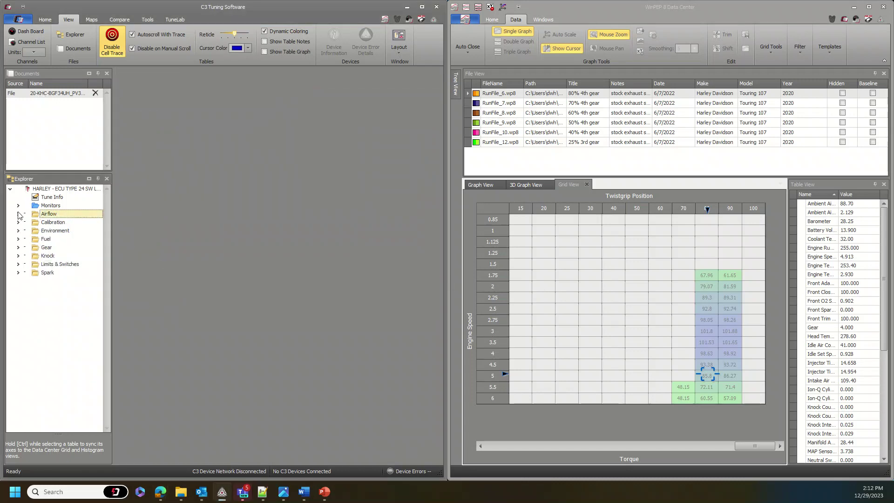
{"action": "left_click", "coordinate": [19, 215]}
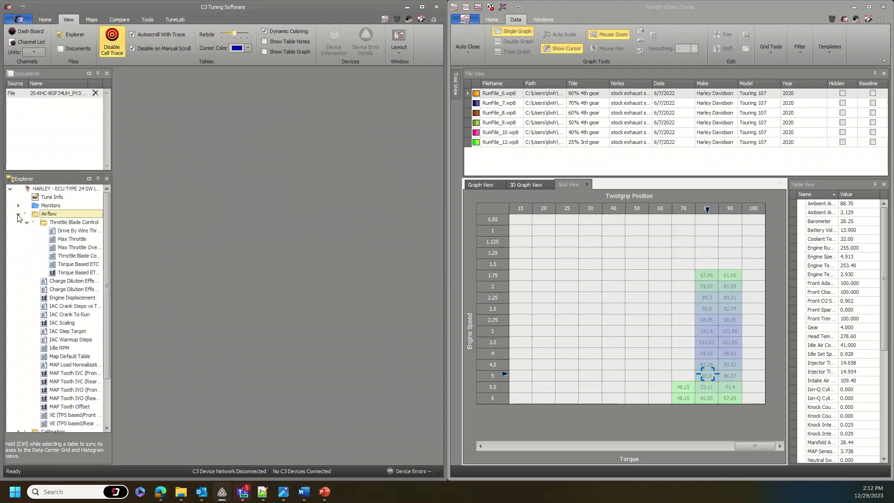
{"action": "left_click", "coordinate": [68, 222]}
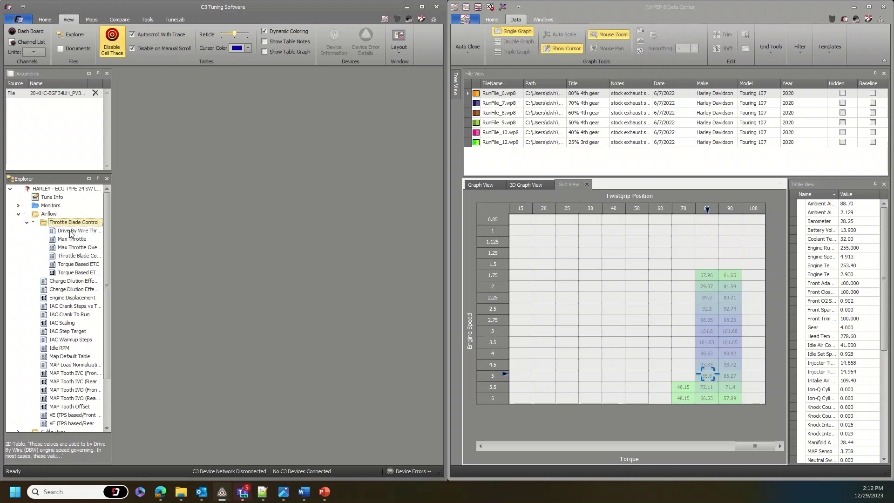
{"action": "left_click_drag", "start_coordinate": [111, 236], "coordinate": [136, 236]}
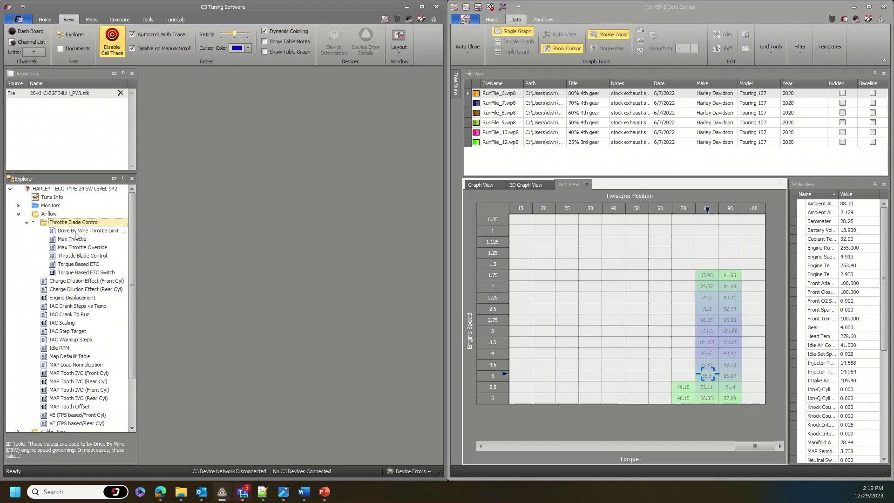
{"action": "double_click", "coordinate": [84, 272]}
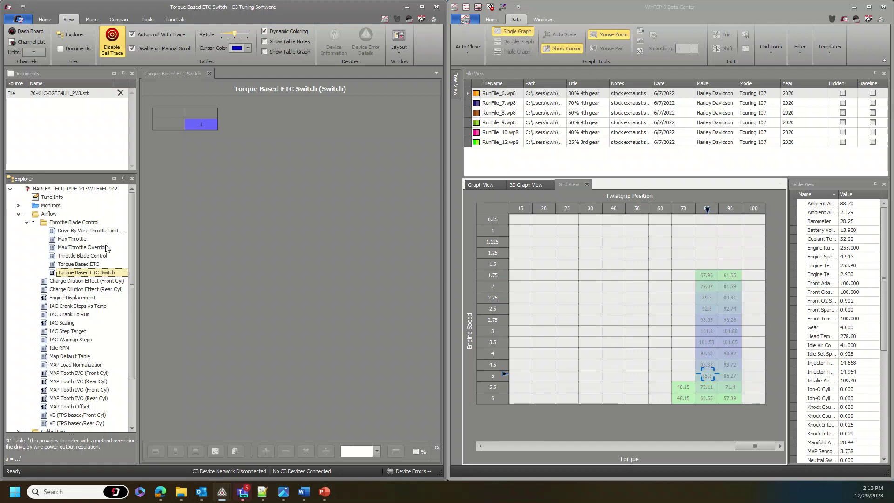
- Reopen the Torque Based ETC table, scroll it sideways, and switch WinPEP to Graph View
{"action": "left_click", "coordinate": [77, 265]}
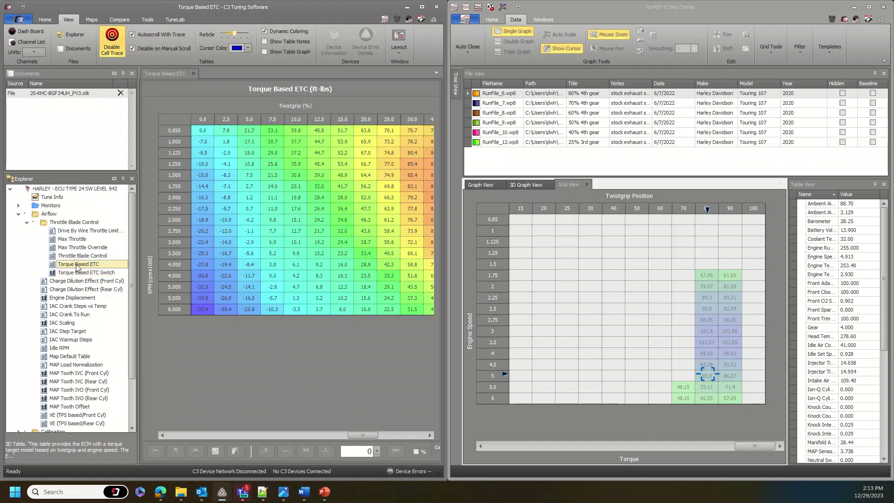
{"action": "left_click_drag", "start_coordinate": [363, 435], "coordinate": [426, 435]}
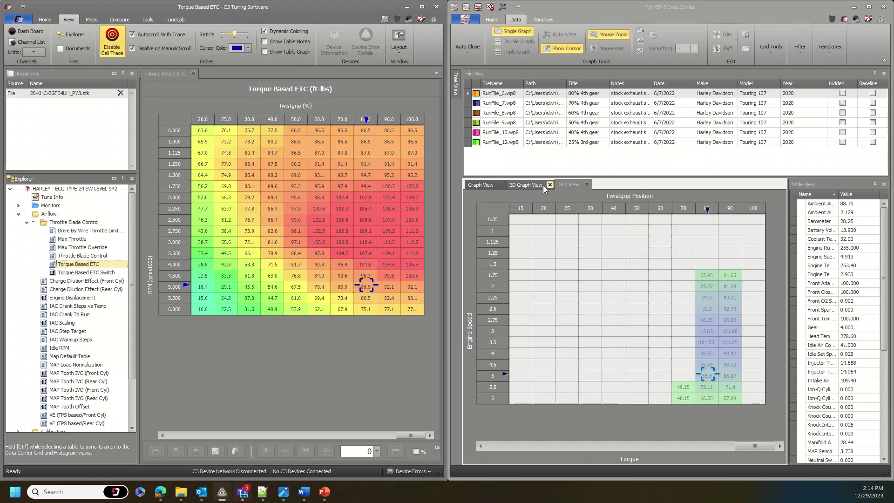
{"action": "left_click", "coordinate": [489, 186]}
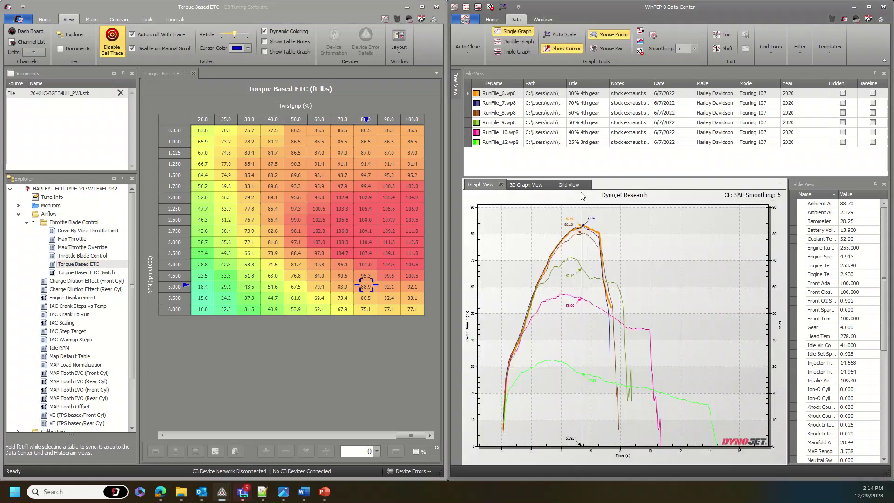
- Return WinPEP to Grid View and browse the Switch, Max Throttle, Override, and Blade Control tables
{"action": "left_click", "coordinate": [575, 186]}
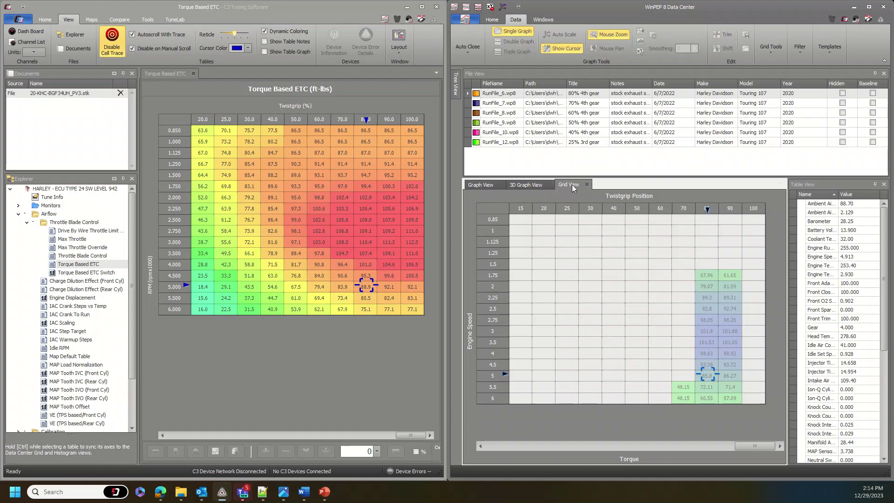
{"action": "mouse_move", "coordinate": [107, 273]}
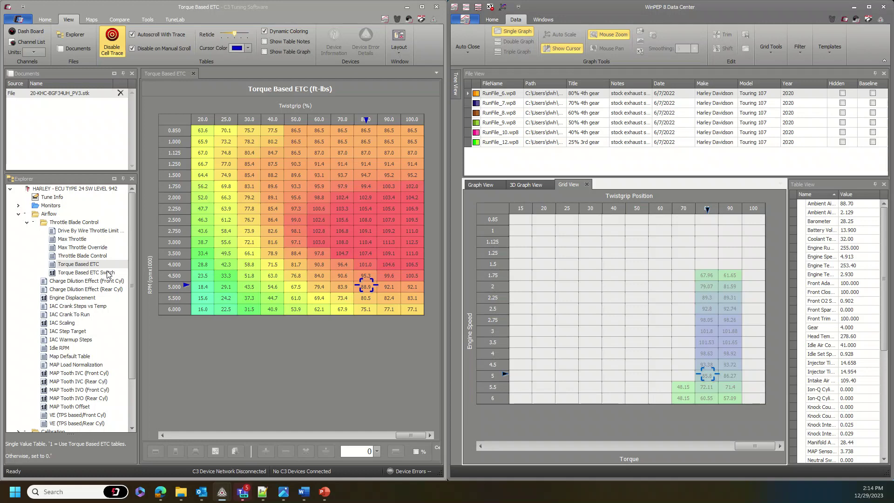
{"action": "left_click", "coordinate": [107, 273]}
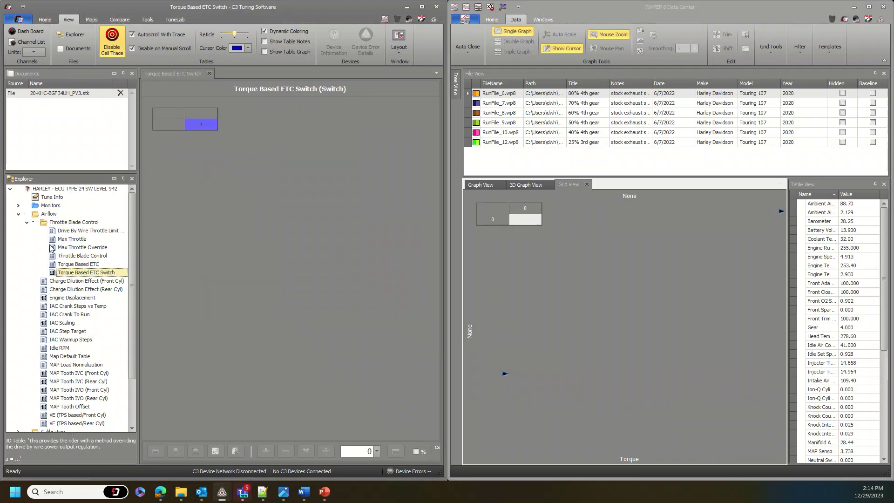
{"action": "left_click", "coordinate": [65, 239]}
{"action": "left_click", "coordinate": [65, 247]}
{"action": "left_click", "coordinate": [71, 255]}
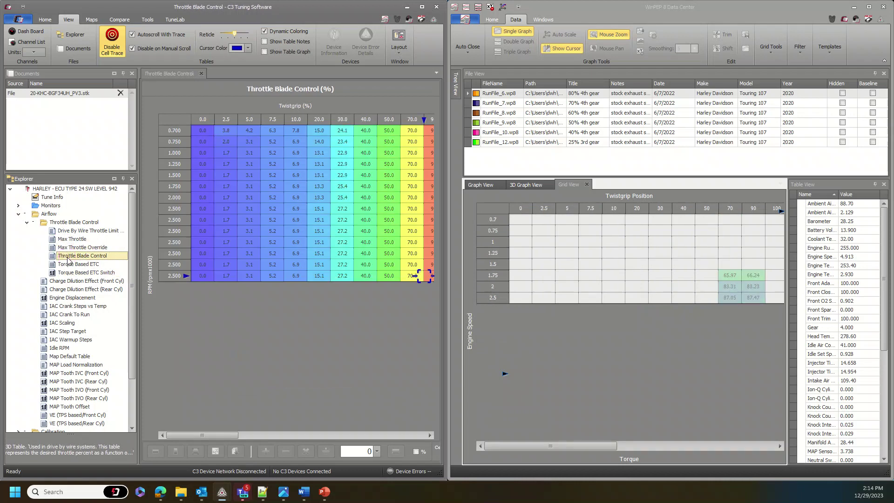
- Reopen the Torque Based ETC table and select all six run files for the WinPEP grid
{"action": "left_click", "coordinate": [76, 264]}
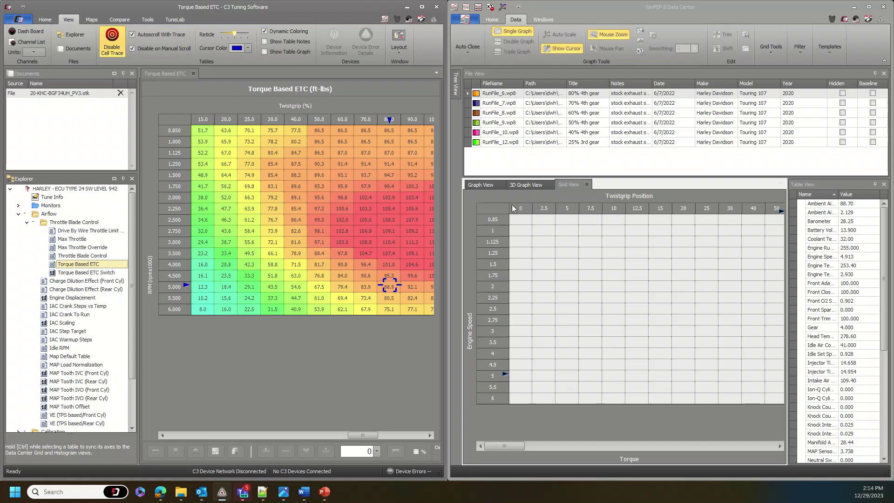
{"action": "left_click", "coordinate": [503, 94]}
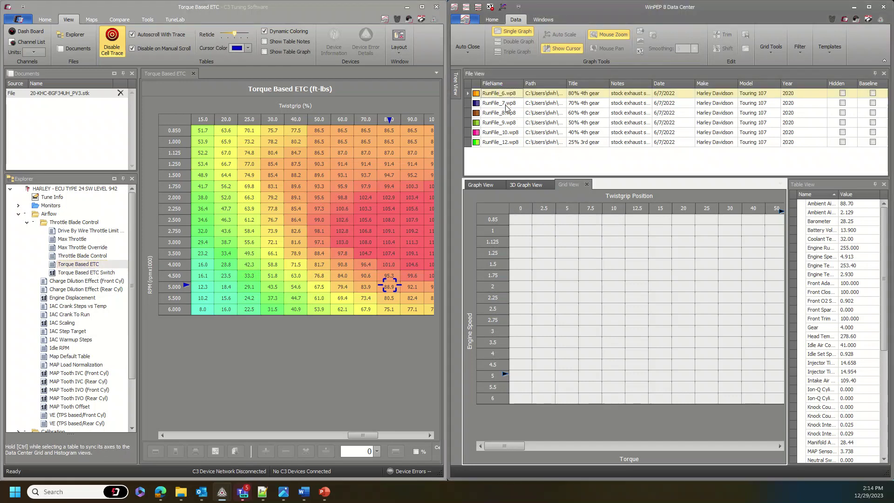
{"action": "left_click", "coordinate": [502, 142], "text": "shift"}
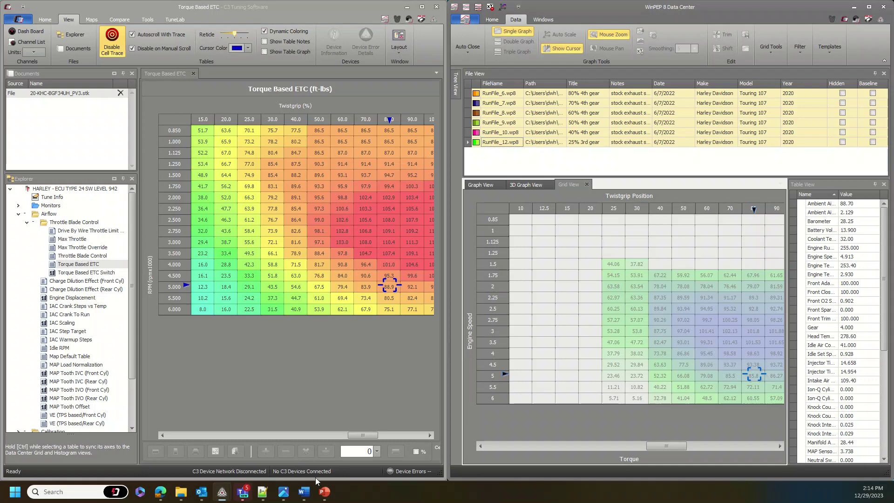
- Bring back the Word help document at the checklist ending with Electronic Throttle Control
{"action": "mouse_move", "coordinate": [304, 491]}
{"action": "left_click", "coordinate": [315, 451]}
{"action": "scroll", "coordinate": [428, 234], "scroll_direction": "up", "scroll_amount": 15}
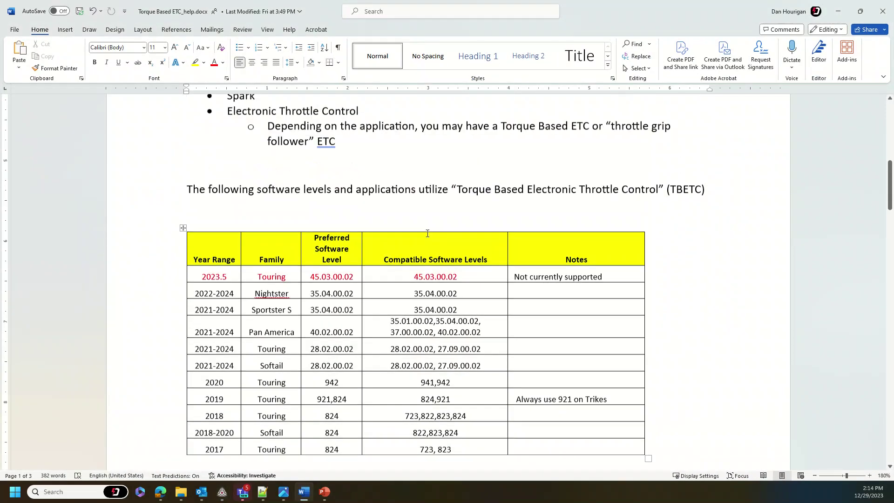
{"action": "scroll", "coordinate": [428, 233], "scroll_direction": "down", "scroll_amount": 3}
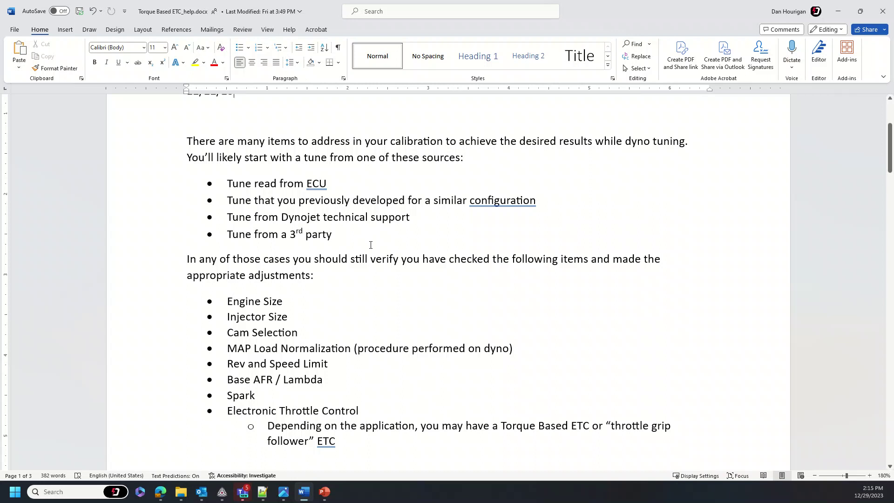
{"action": "scroll", "coordinate": [248, 295], "scroll_direction": "down", "scroll_amount": 1}
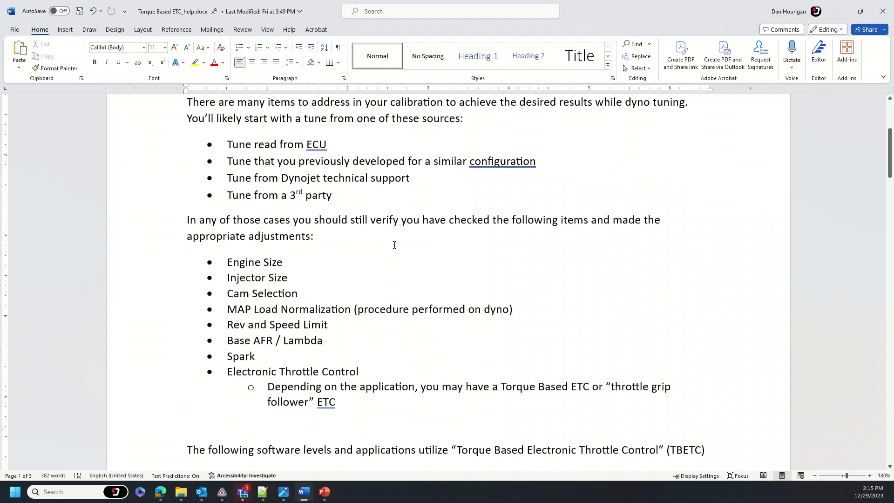
{"action": "scroll", "coordinate": [339, 248], "scroll_direction": "down", "scroll_amount": 1}
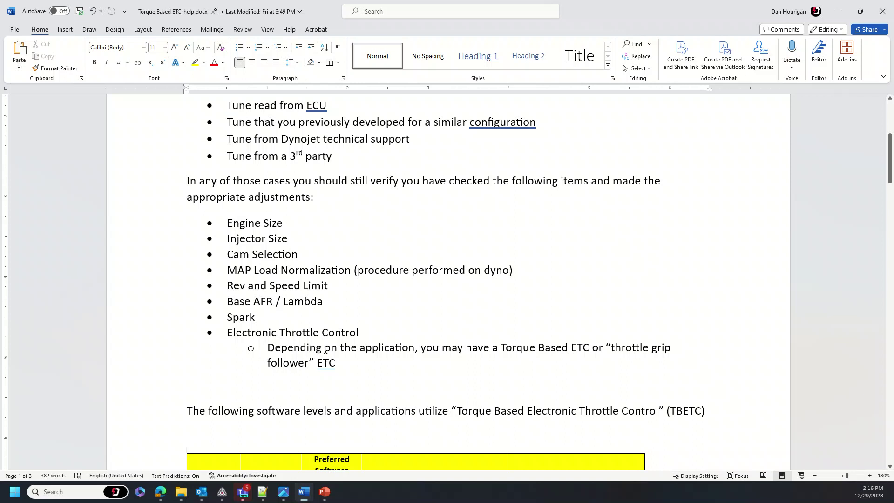
- Highlight the Electronic Throttle Control bullet, review the TBETC table, then restore the C3/WinPEP windows
{"action": "left_click_drag", "start_coordinate": [278, 333], "coordinate": [369, 335]}
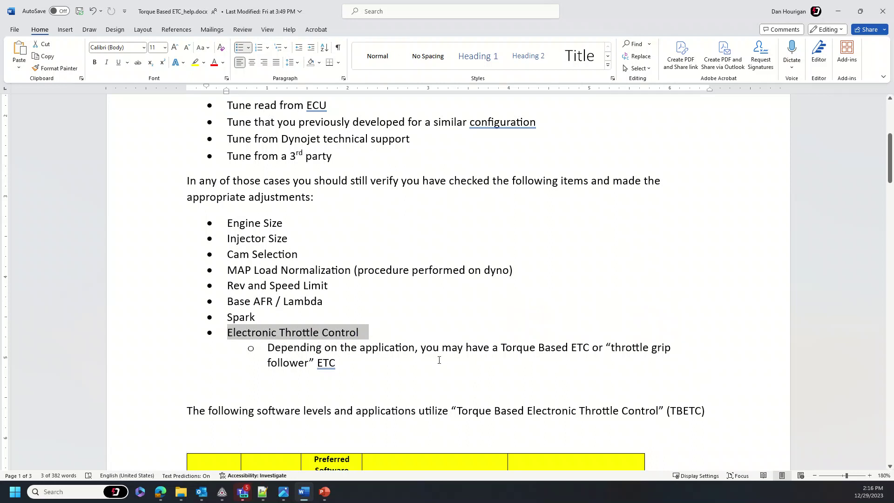
{"action": "scroll", "coordinate": [438, 360], "scroll_direction": "down", "scroll_amount": 7}
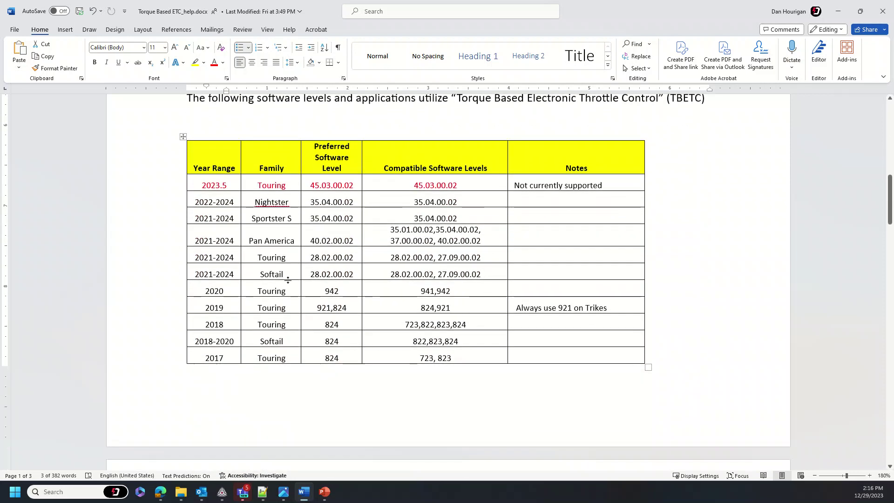
{"action": "scroll", "coordinate": [310, 291], "scroll_direction": "down", "scroll_amount": 3}
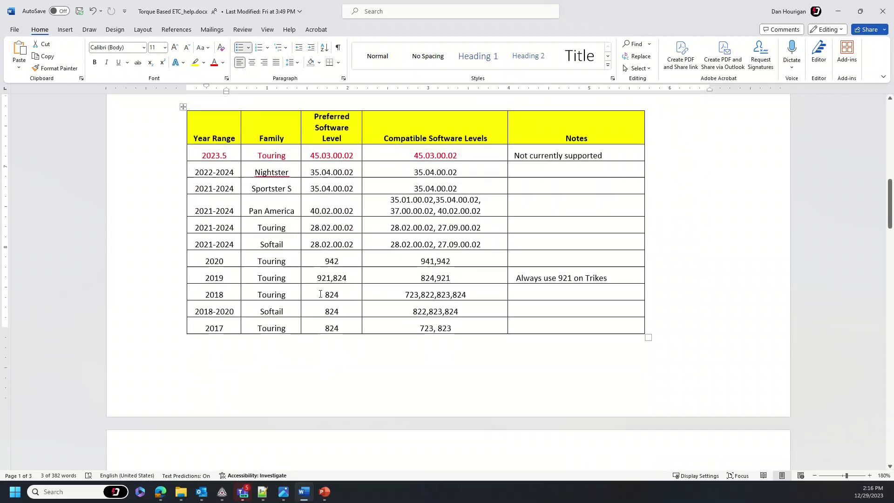
{"action": "scroll", "coordinate": [323, 296], "scroll_direction": "up", "scroll_amount": 1}
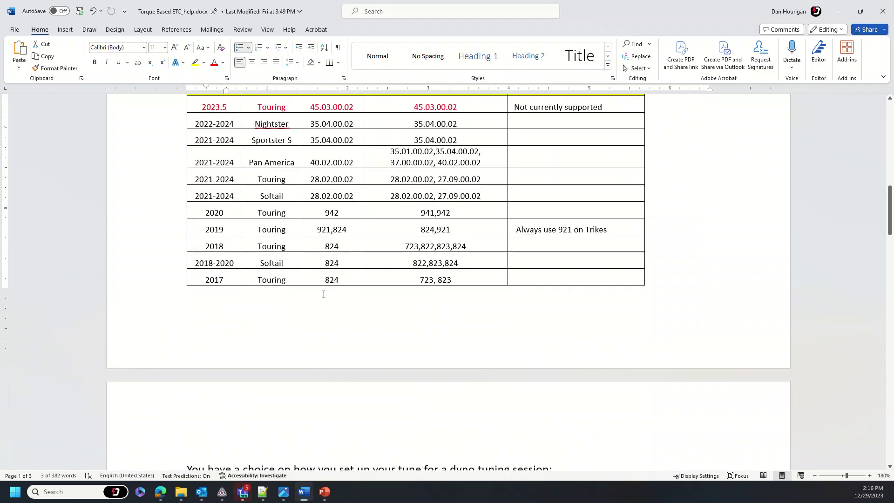
{"action": "scroll", "coordinate": [265, 242], "scroll_direction": "up", "scroll_amount": 2}
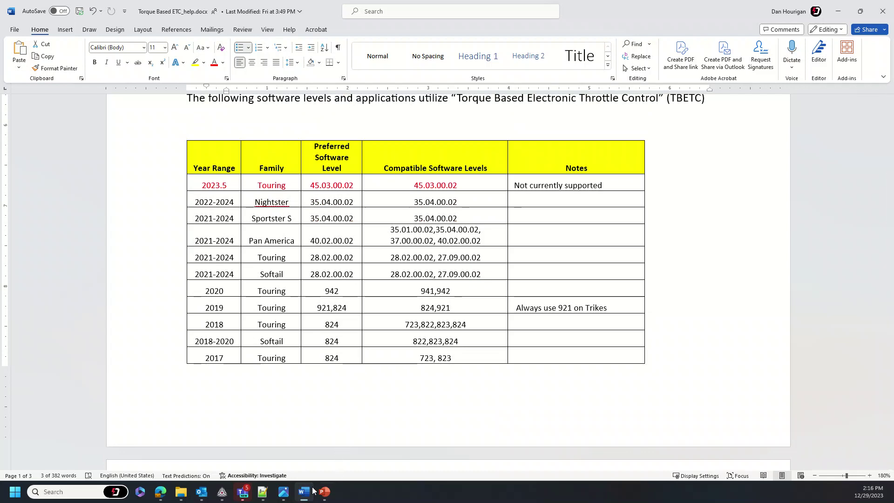
{"action": "left_click", "coordinate": [222, 492]}
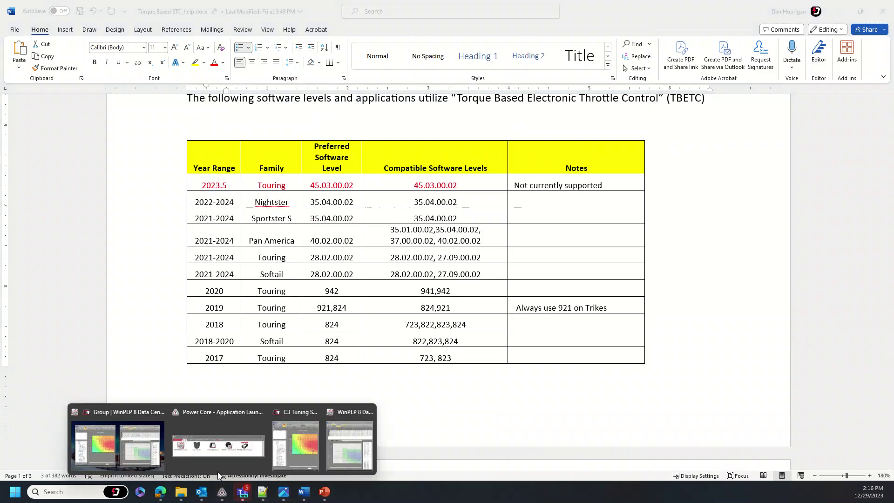
{"action": "left_click", "coordinate": [116, 415]}
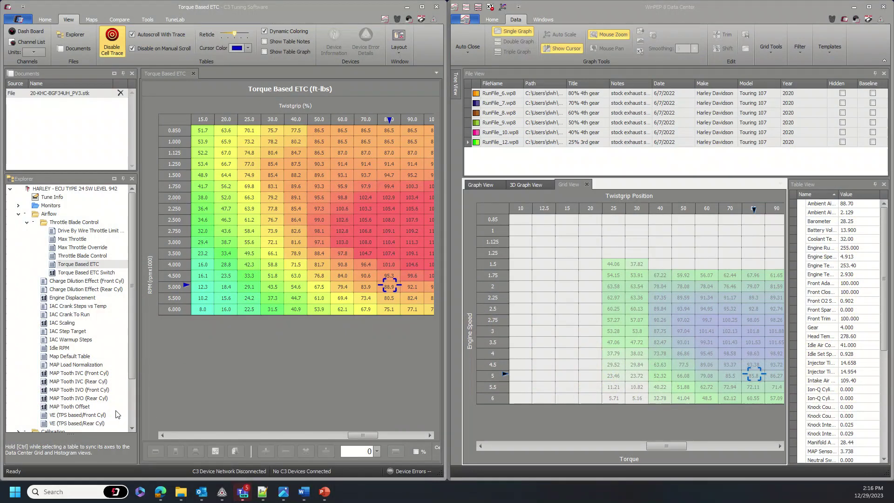
- Open the Torque Based ETC Switch table, circle its value, then minimize WinPEP and C3
{"action": "left_click", "coordinate": [86, 272]}
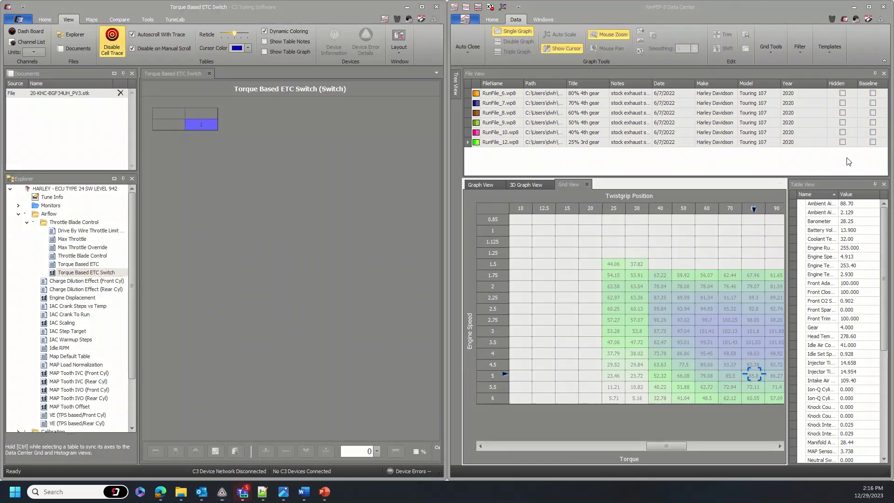
{"action": "mouse_move", "coordinate": [231, 138]}
{"action": "left_mouse_down"}
{"action": "mouse_move", "coordinate": [170, 112]}
{"action": "mouse_move", "coordinate": [234, 147]}
{"action": "left_mouse_up"}
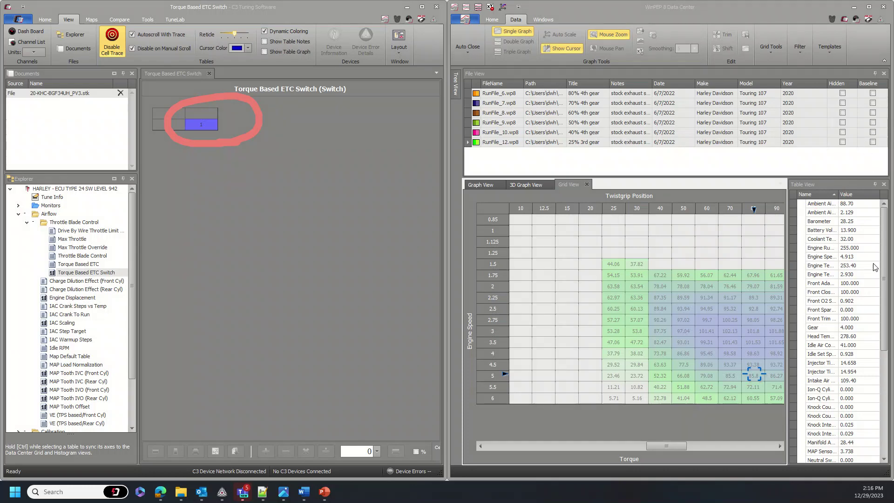
{"action": "left_click", "coordinate": [853, 7]}
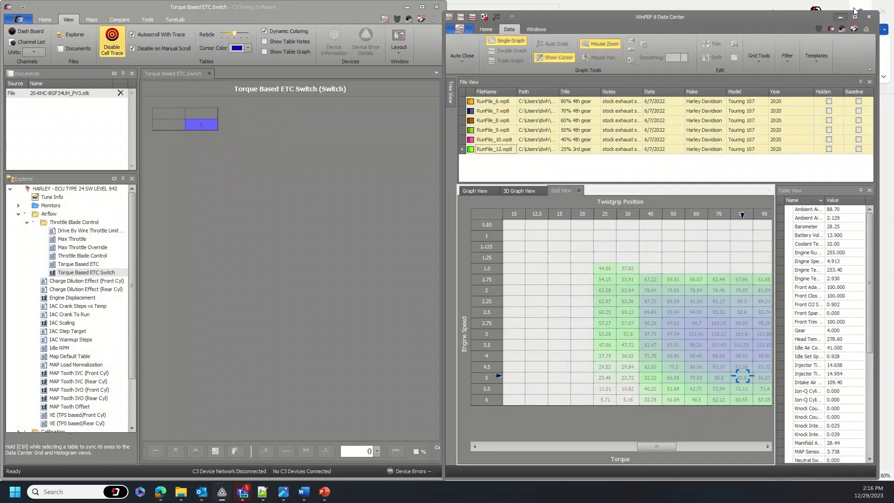
{"action": "left_click", "coordinate": [407, 7]}
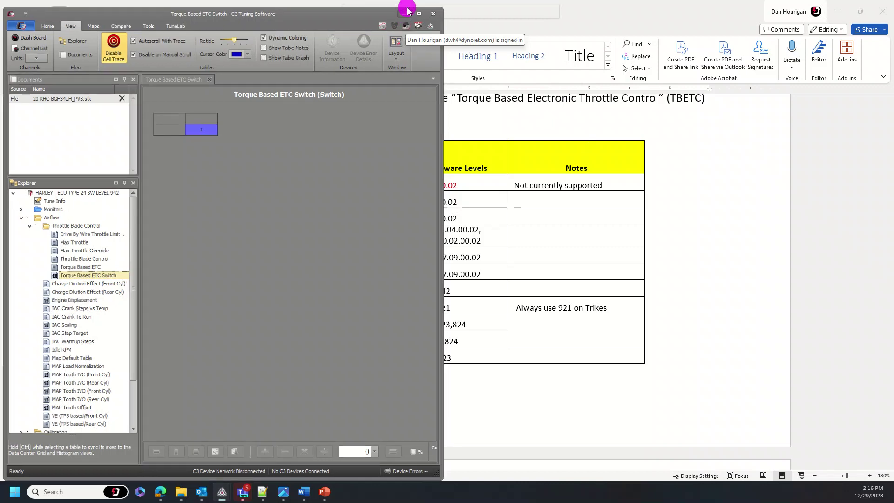
- Scroll to the dyno setup choices and highlight 'functionality' under option 1, Disable TBETC (set to 0)
{"action": "scroll", "coordinate": [397, 245], "scroll_direction": "down", "scroll_amount": 6}
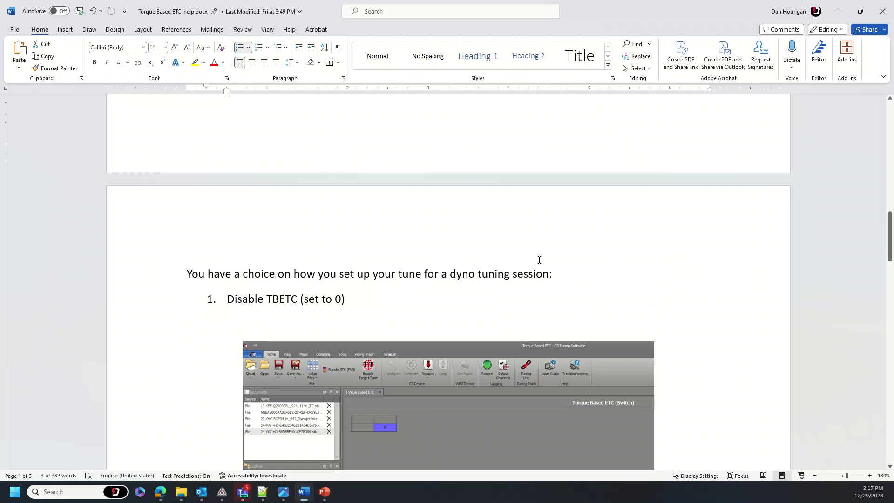
{"action": "scroll", "coordinate": [222, 282], "scroll_direction": "down", "scroll_amount": 1}
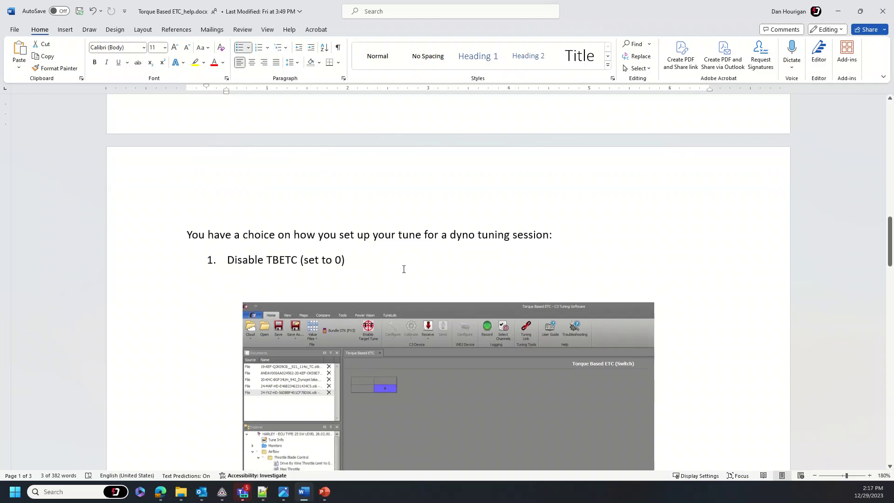
{"action": "scroll", "coordinate": [309, 250], "scroll_direction": "down", "scroll_amount": 1}
{"action": "scroll", "coordinate": [279, 223], "scroll_direction": "down", "scroll_amount": 1}
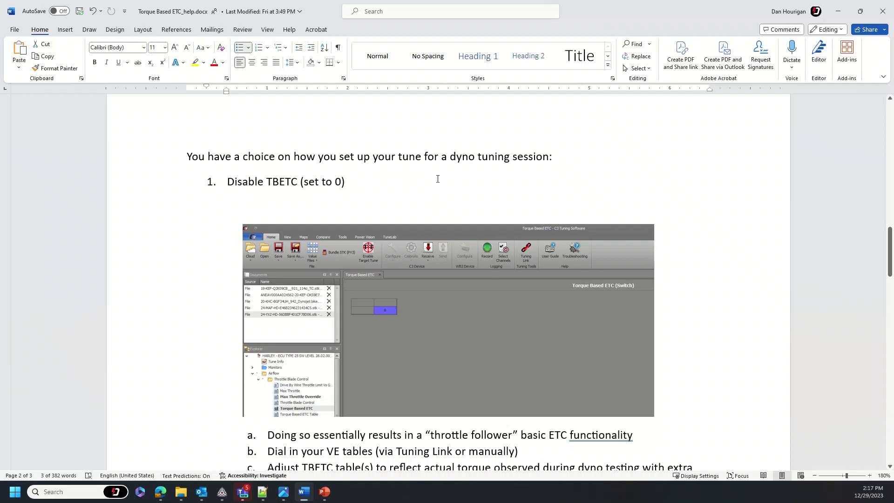
{"action": "scroll", "coordinate": [408, 288], "scroll_direction": "down", "scroll_amount": 1}
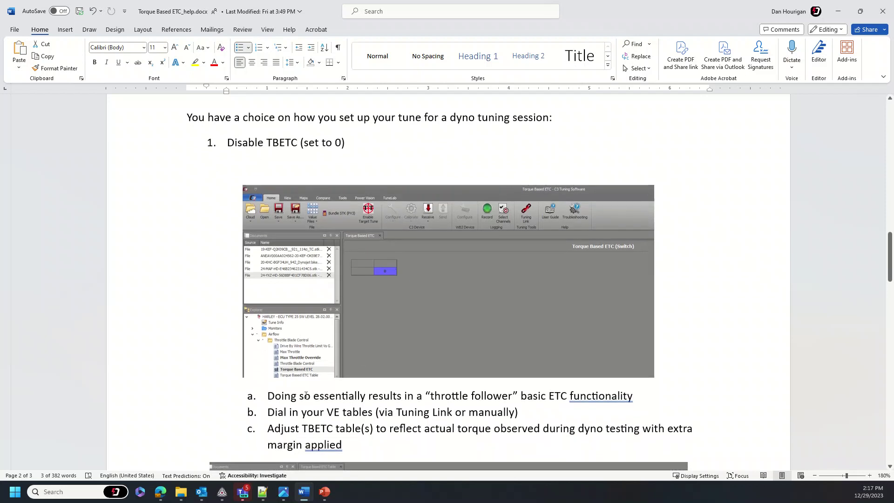
{"action": "scroll", "coordinate": [451, 387], "scroll_direction": "down", "scroll_amount": 1}
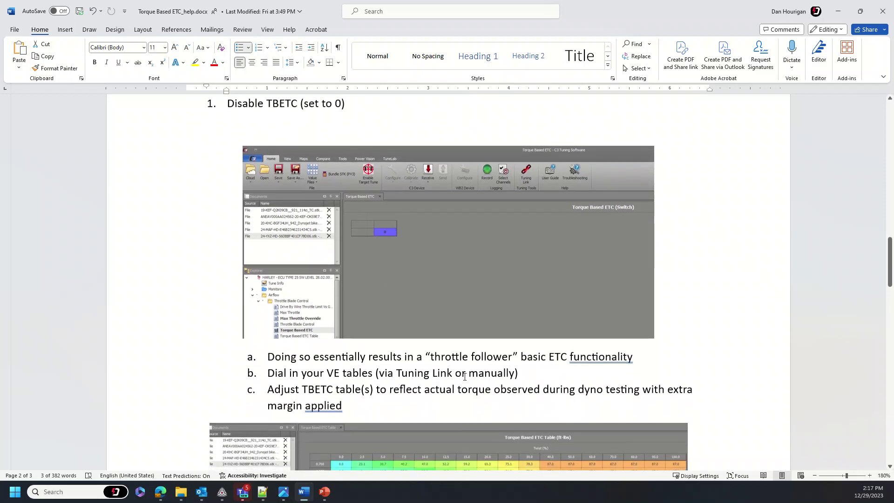
{"action": "double_click", "coordinate": [570, 350]}
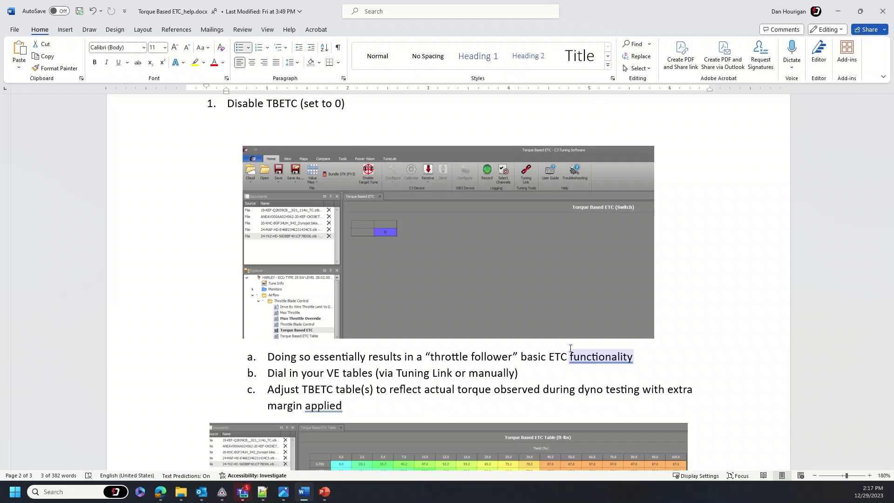
{"action": "left_click", "coordinate": [298, 357]}
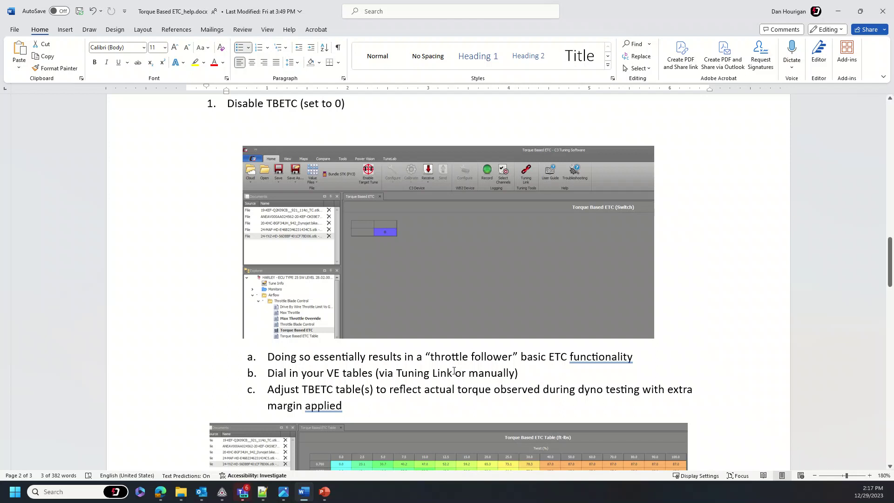
- Scroll from page 2's table image down to option 2, 'Leave TBETC enabled', on page 3
{"action": "scroll", "coordinate": [454, 369], "scroll_direction": "down", "scroll_amount": 1}
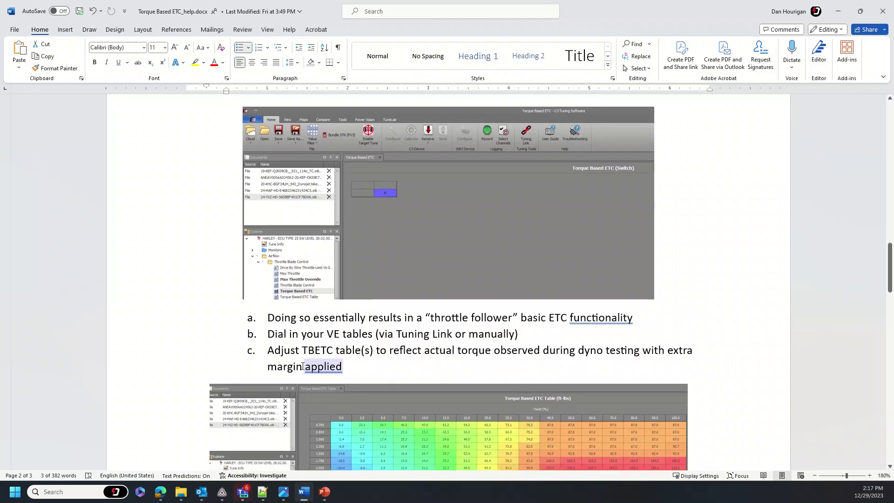
{"action": "scroll", "coordinate": [321, 319], "scroll_direction": "down", "scroll_amount": 1}
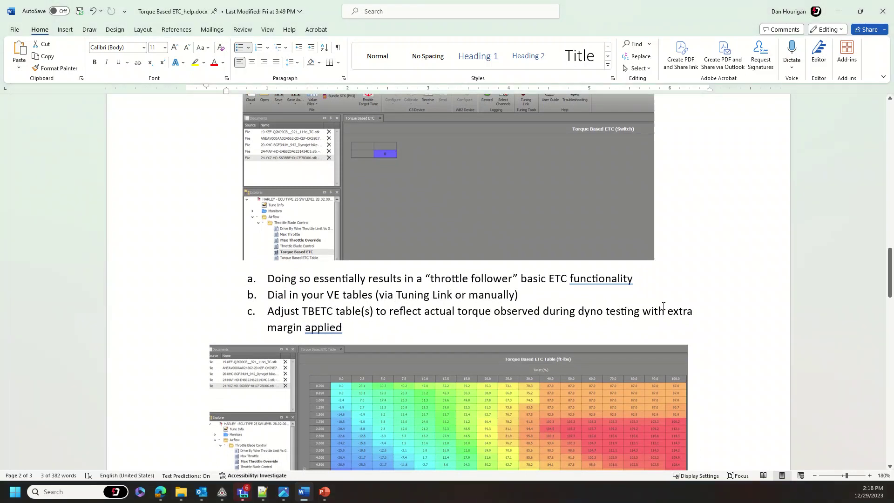
{"action": "scroll", "coordinate": [686, 307], "scroll_direction": "down", "scroll_amount": 1}
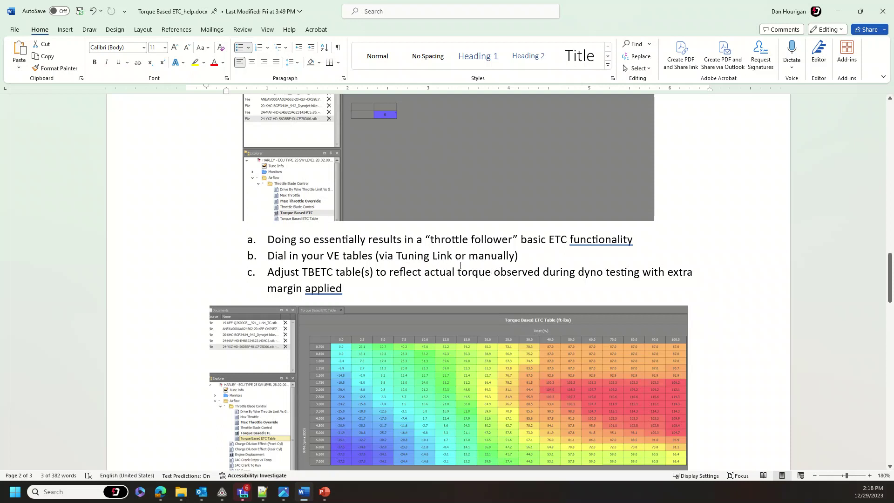
{"action": "scroll", "coordinate": [381, 258], "scroll_direction": "down", "scroll_amount": 1}
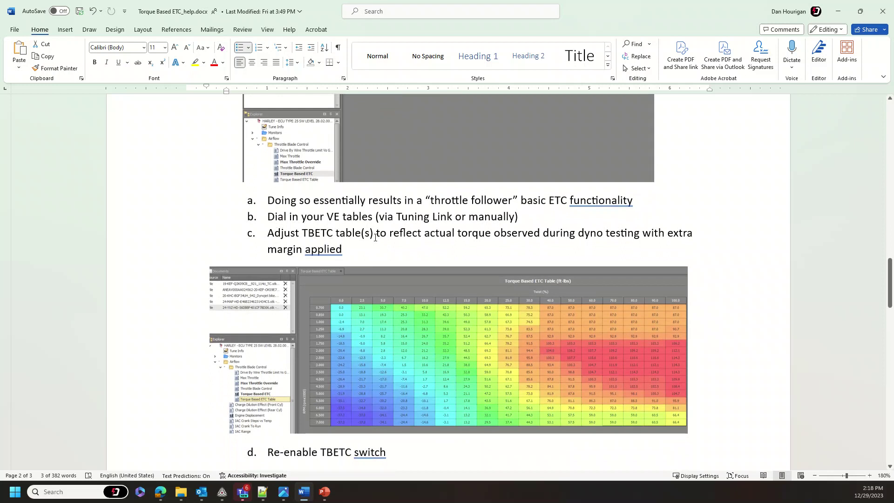
{"action": "scroll", "coordinate": [301, 380], "scroll_direction": "down", "scroll_amount": 2}
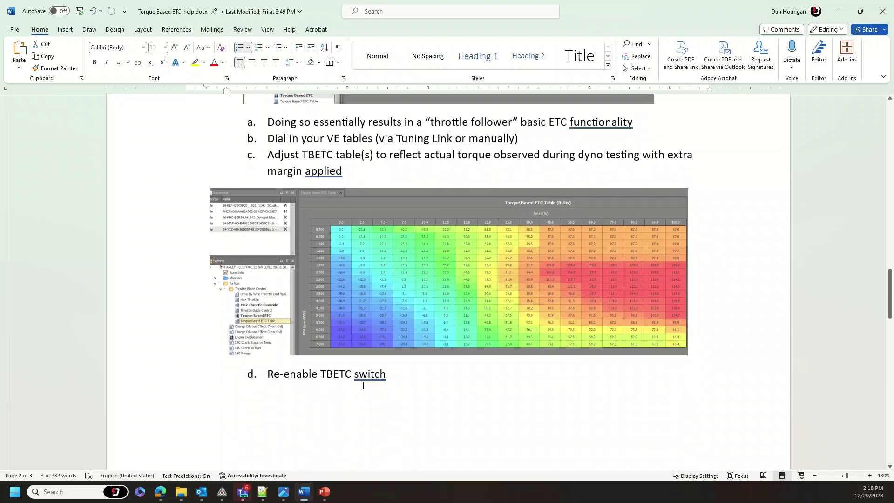
{"action": "scroll", "coordinate": [363, 385], "scroll_direction": "down", "scroll_amount": 3}
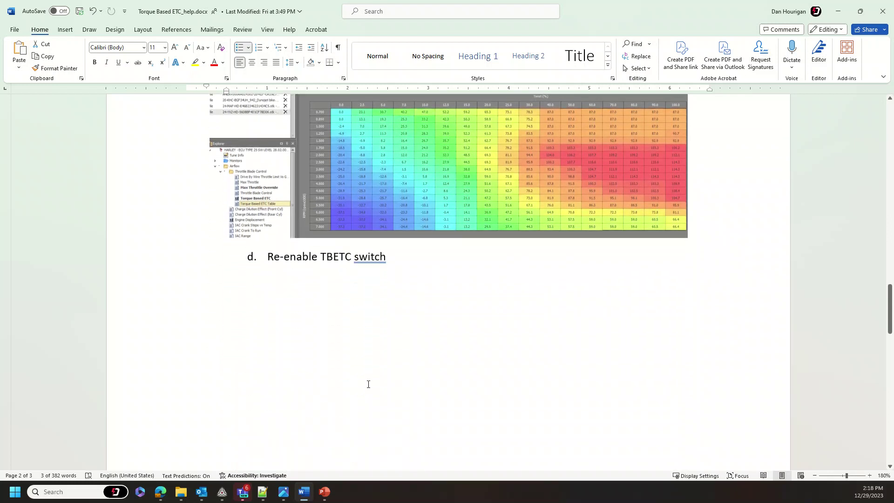
{"action": "scroll", "coordinate": [368, 379], "scroll_direction": "down", "scroll_amount": 10}
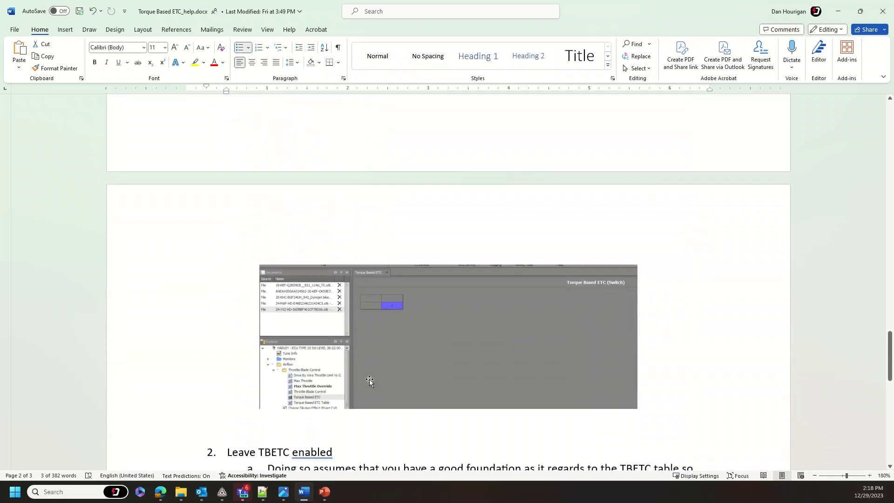
{"action": "scroll", "coordinate": [369, 379], "scroll_direction": "up", "scroll_amount": 9}
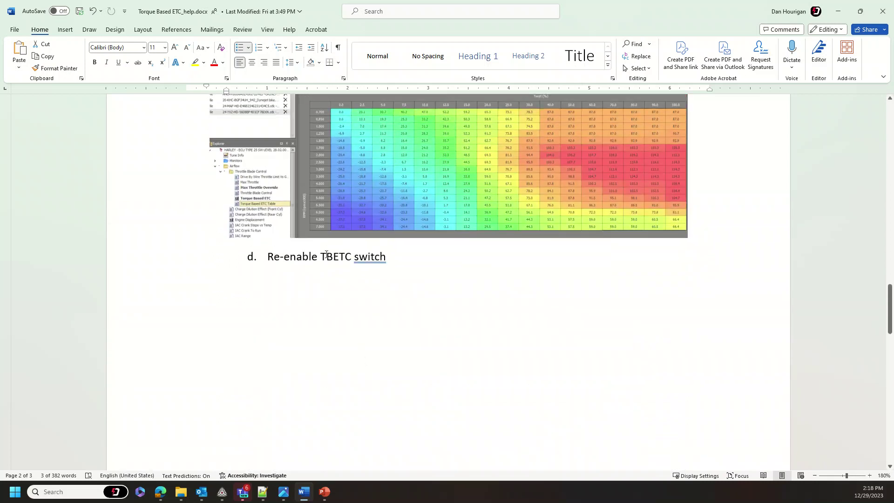
{"action": "scroll", "coordinate": [382, 395], "scroll_direction": "down", "scroll_amount": 8}
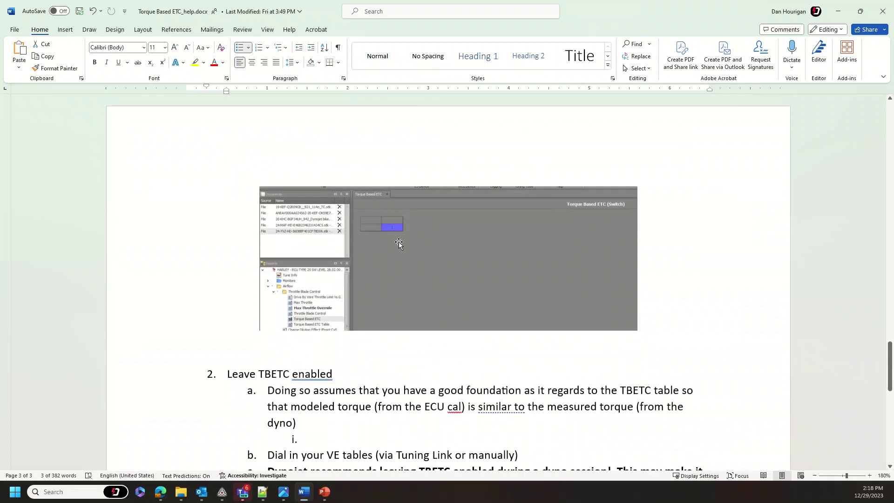
{"action": "scroll", "coordinate": [448, 266], "scroll_direction": "down", "scroll_amount": 3}
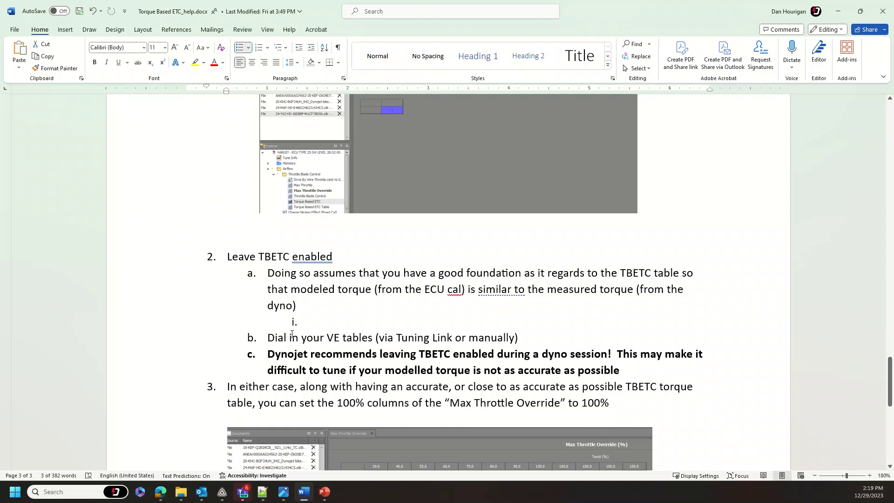
{"action": "double_click", "coordinate": [294, 250]}
{"action": "left_click", "coordinate": [295, 250]}
{"action": "double_click", "coordinate": [312, 256]}
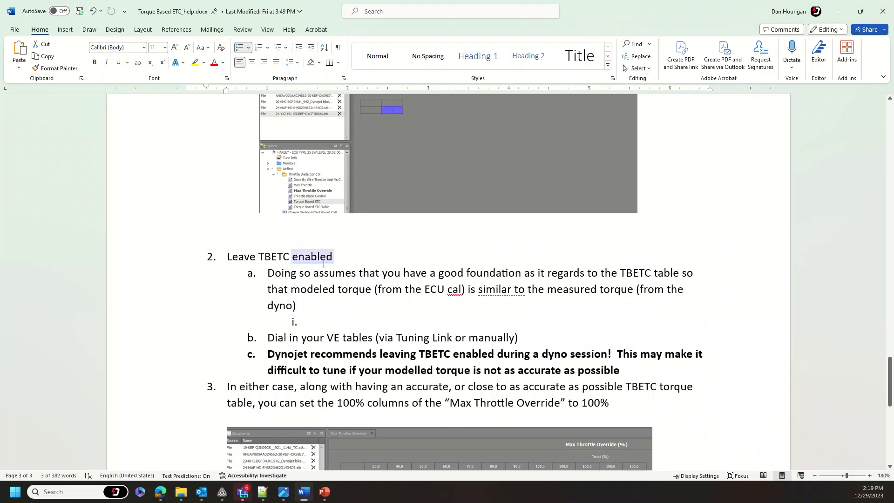
{"action": "left_click", "coordinate": [294, 326]}
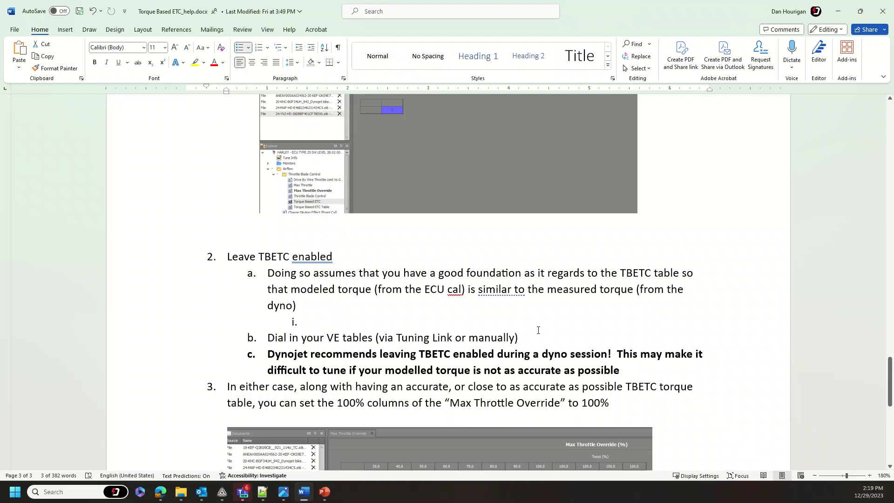
{"action": "scroll", "coordinate": [447, 328], "scroll_direction": "down", "scroll_amount": 1}
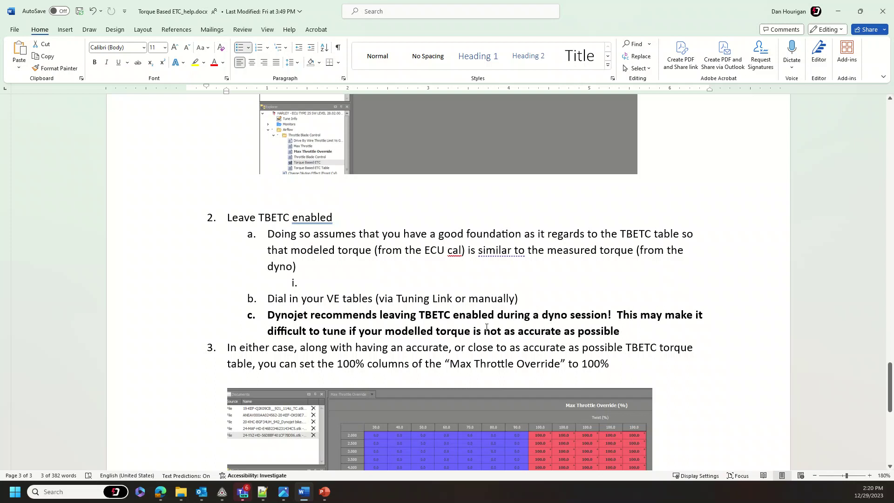
{"action": "scroll", "coordinate": [309, 345], "scroll_direction": "down", "scroll_amount": 1}
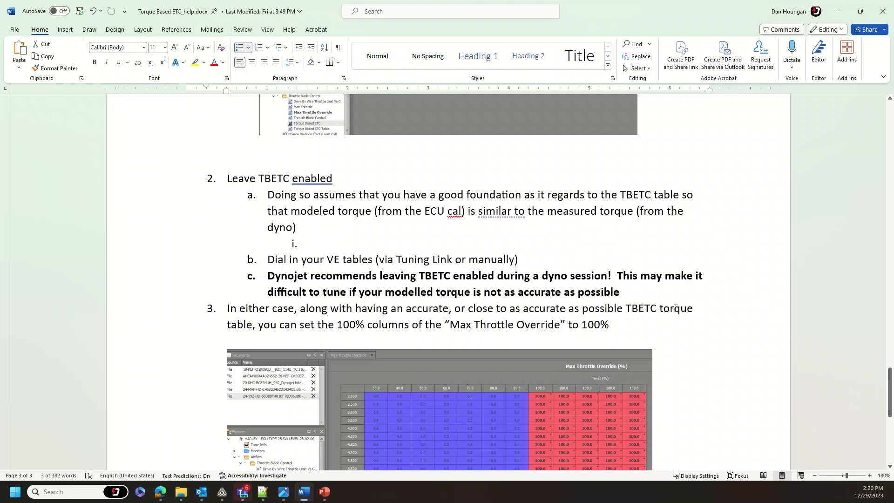
- Scroll Word to item 3's Max Throttle Override screenshot with 100% columns set to 100%
{"action": "scroll", "coordinate": [409, 323], "scroll_direction": "down", "scroll_amount": 2}
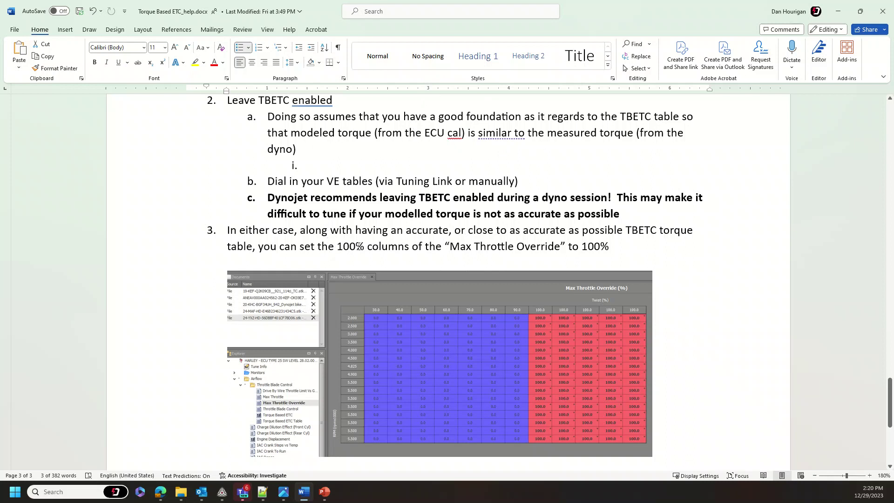
{"action": "scroll", "coordinate": [584, 291], "scroll_direction": "down", "scroll_amount": 1}
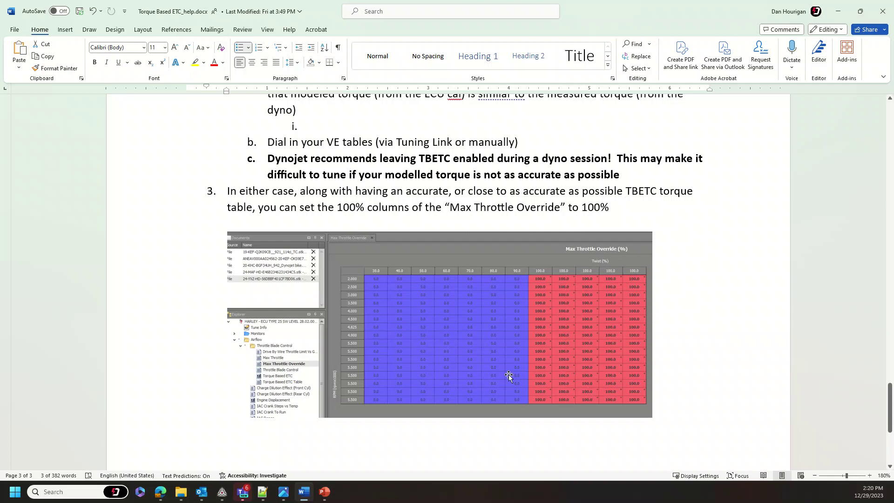
{"action": "scroll", "coordinate": [554, 319], "scroll_direction": "down", "scroll_amount": 2}
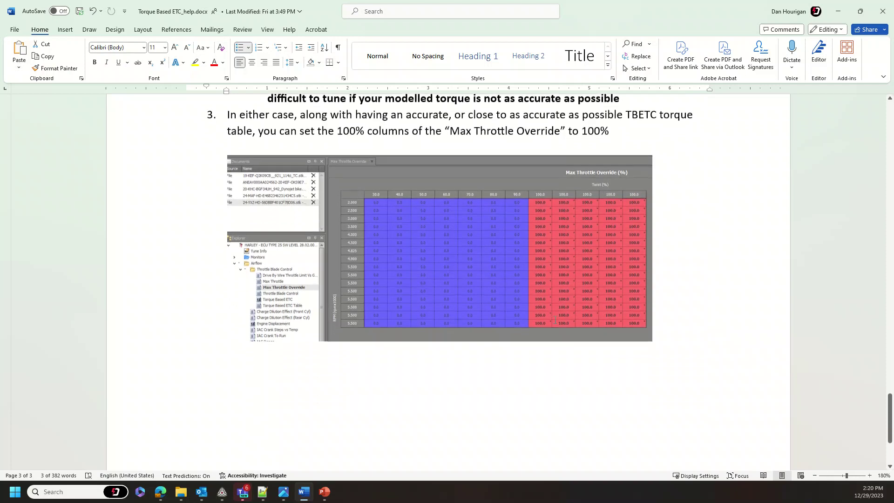
{"action": "scroll", "coordinate": [554, 319], "scroll_direction": "up", "scroll_amount": 2}
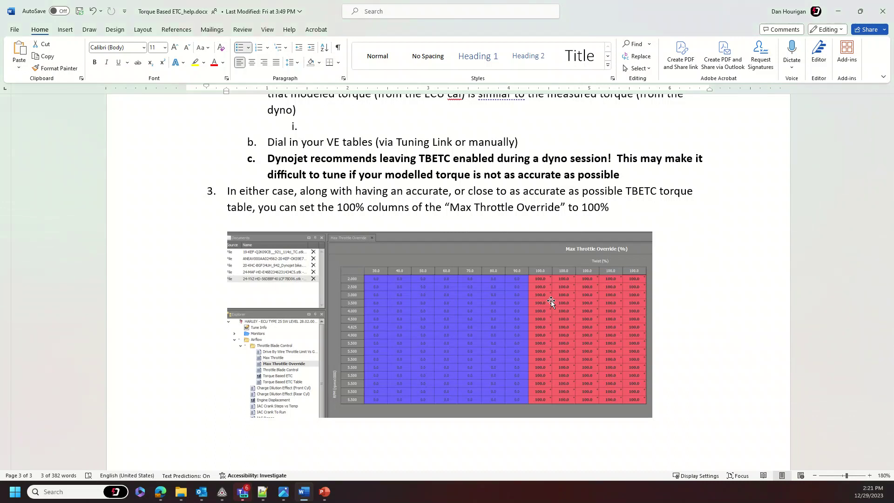
- Minimize the Word help document and bring the C3 Tuning Software window forward from the taskbar
{"action": "left_click", "coordinate": [843, 8]}
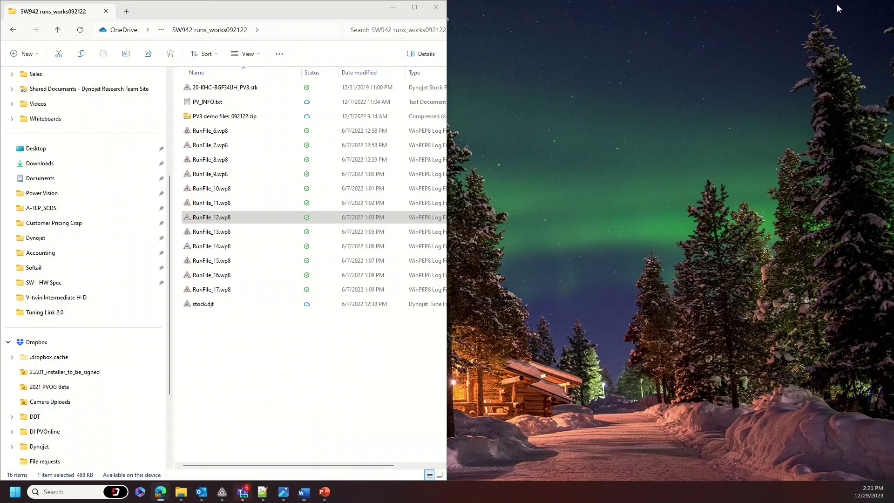
{"action": "mouse_move", "coordinate": [243, 497]}
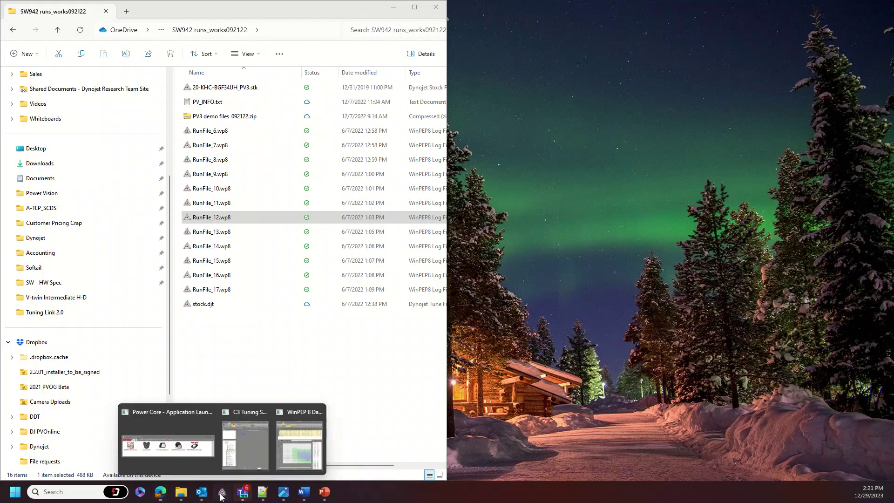
{"action": "left_click", "coordinate": [295, 427]}
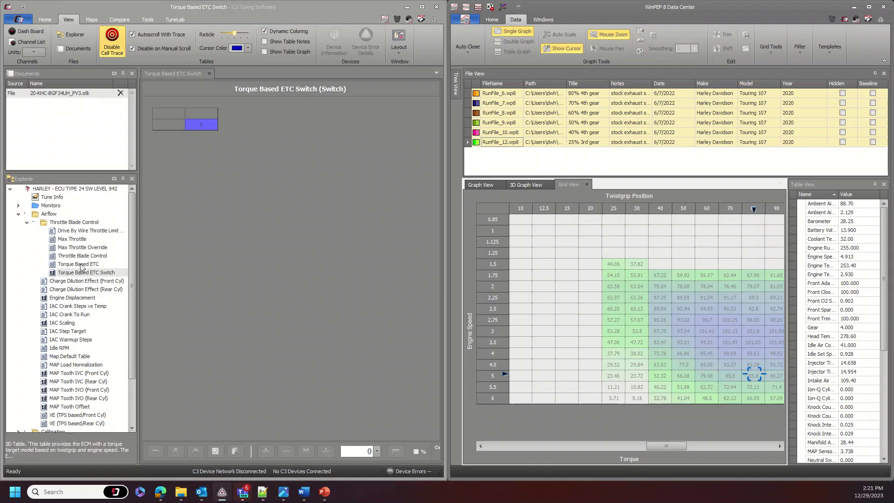
{"action": "left_click", "coordinate": [481, 184]}
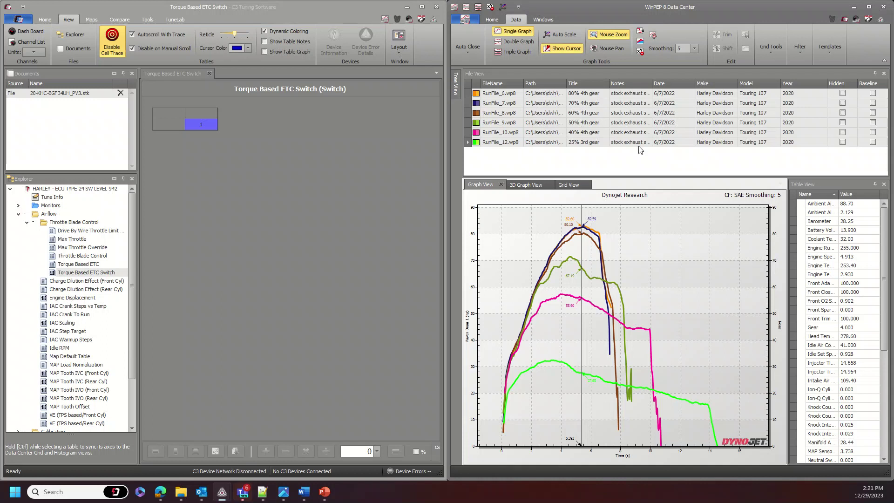
{"action": "left_click", "coordinate": [857, 116]}
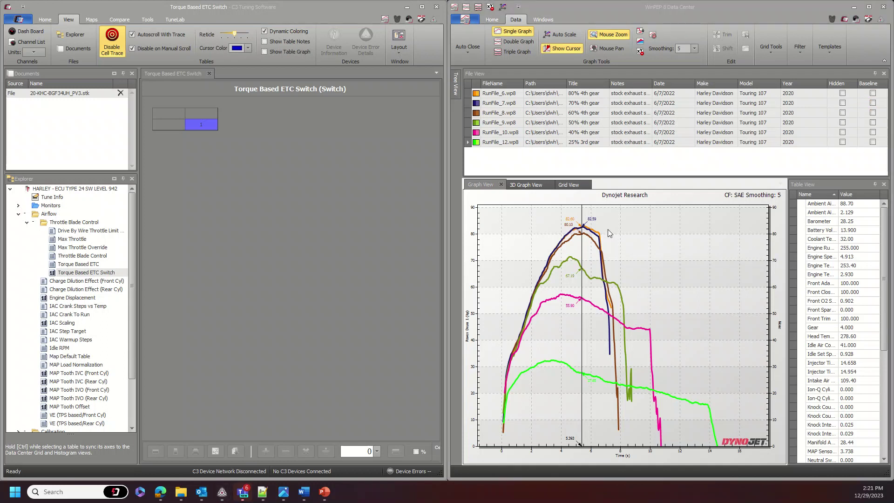
{"action": "left_click", "coordinate": [572, 185]}
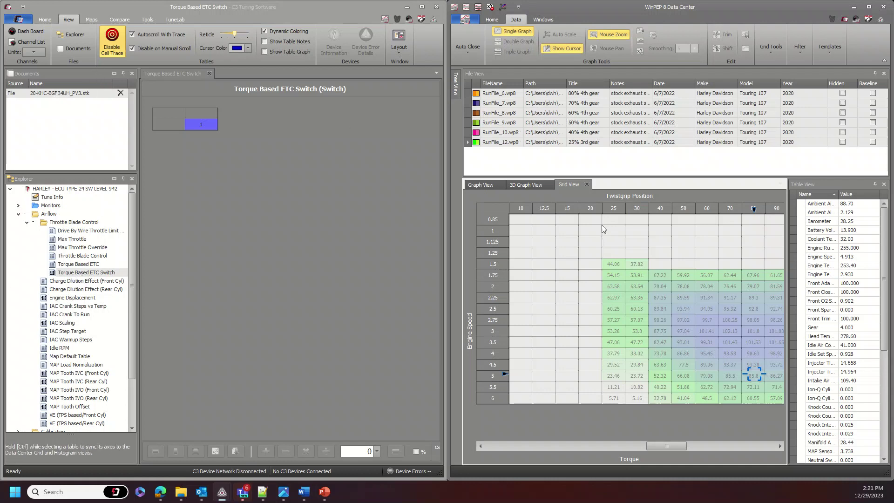
{"action": "left_click", "coordinate": [500, 94]}
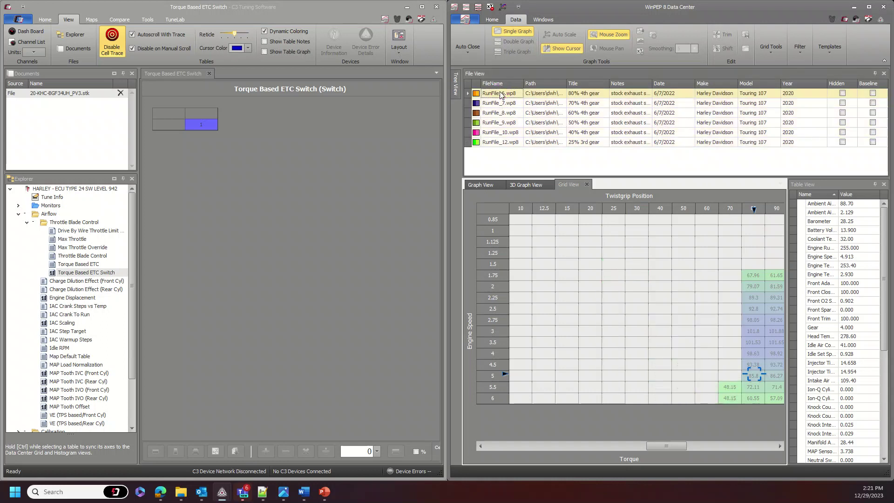
{"action": "key", "text": "Down"}
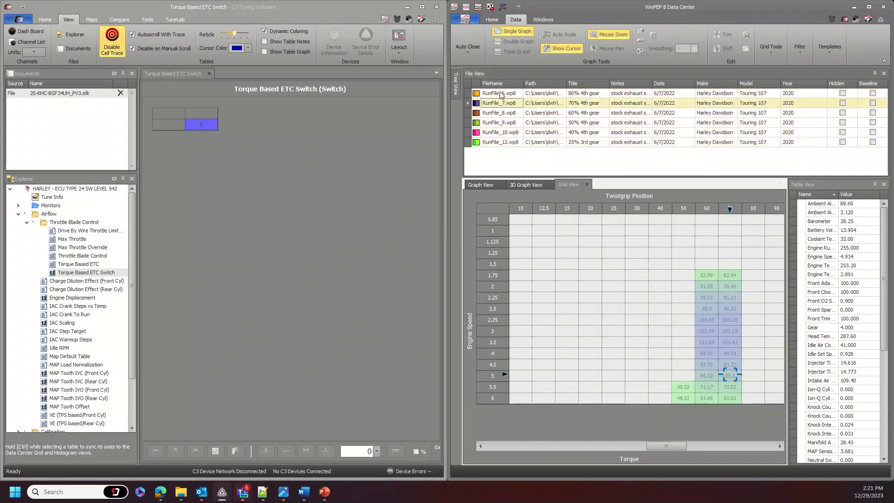
{"action": "key", "text": "Down"}
{"action": "key", "text": "Down"}
{"action": "key", "text": "Down"}
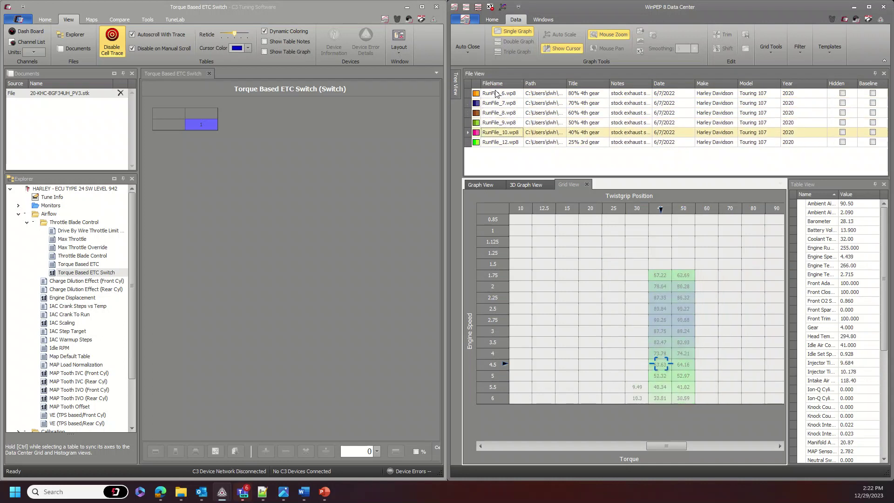
{"action": "left_click", "coordinate": [495, 93]}
{"action": "left_click", "coordinate": [494, 143], "text": "shift"}
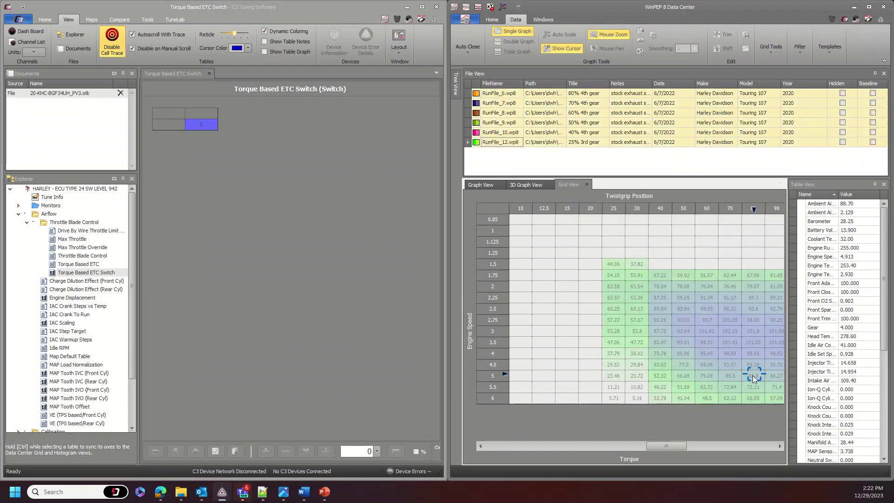
{"action": "left_click", "coordinate": [75, 264]}
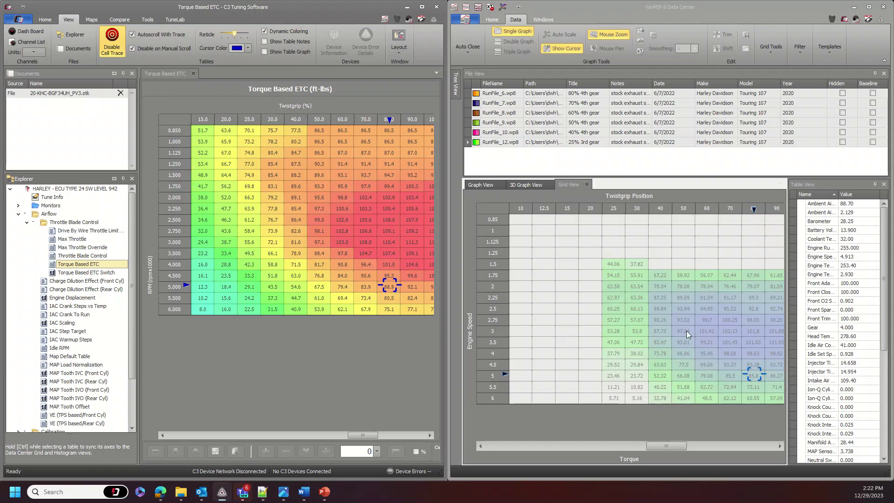
- Show WinPEP's dyno power curves again and open C3's Spark Advance (Front Cyl) table
{"action": "left_click", "coordinate": [475, 187]}
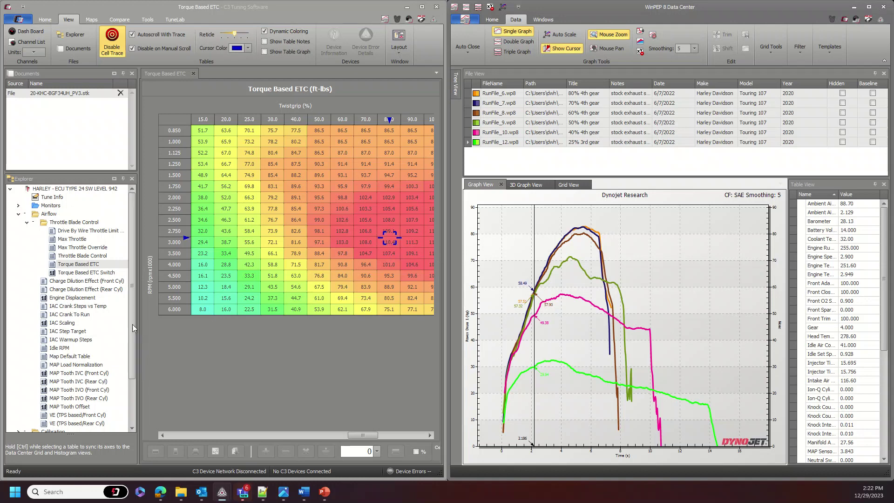
{"action": "left_click_drag", "start_coordinate": [133, 321], "coordinate": [133, 363]}
{"action": "left_click", "coordinate": [18, 423]}
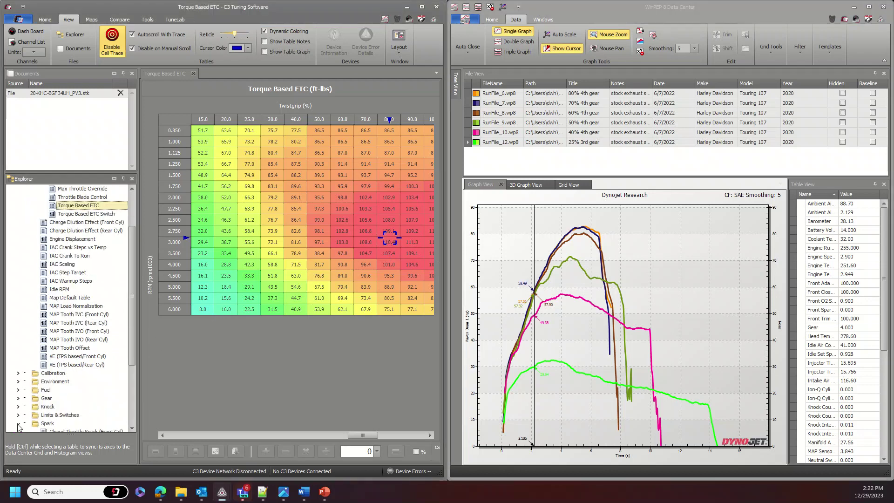
{"action": "scroll", "coordinate": [29, 413], "scroll_direction": "down", "scroll_amount": 4}
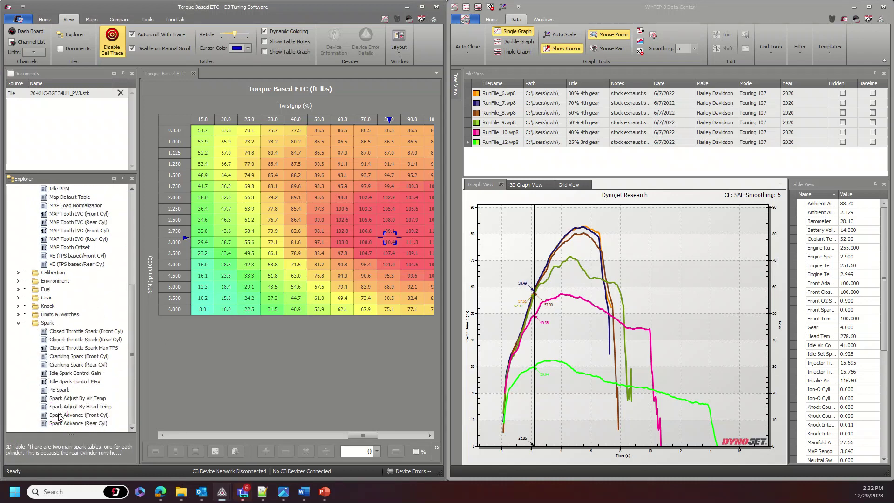
{"action": "double_click", "coordinate": [58, 414]}
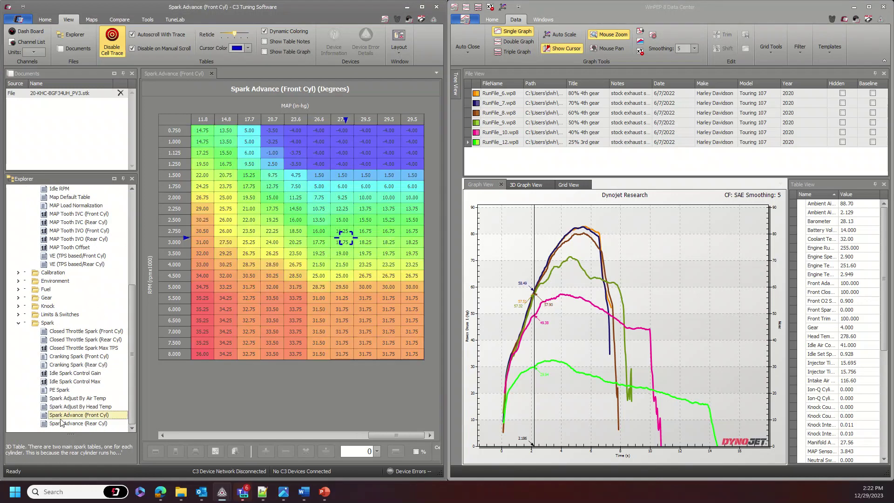
- Collapse the Spark tables, open Torque Based ETC, and show WinPEP's dyno data as a torque grid
{"action": "left_click", "coordinate": [18, 322]}
{"action": "scroll", "coordinate": [23, 316], "scroll_direction": "up", "scroll_amount": 3}
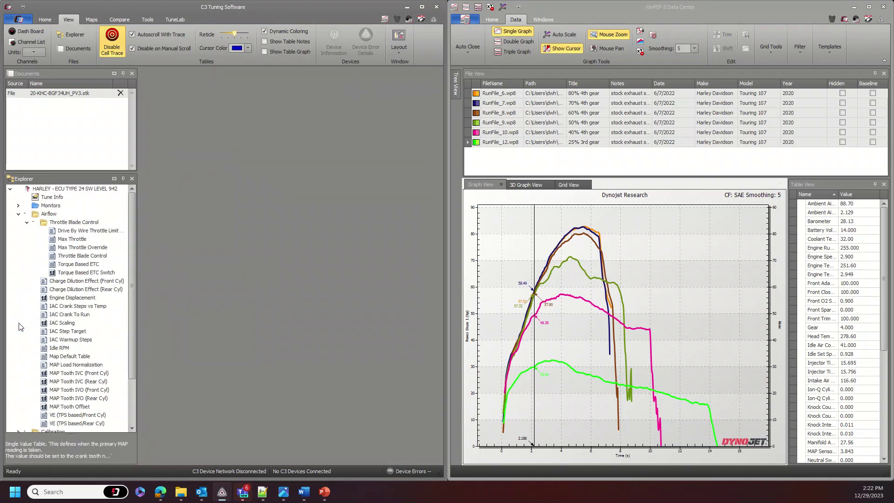
{"action": "double_click", "coordinate": [80, 264]}
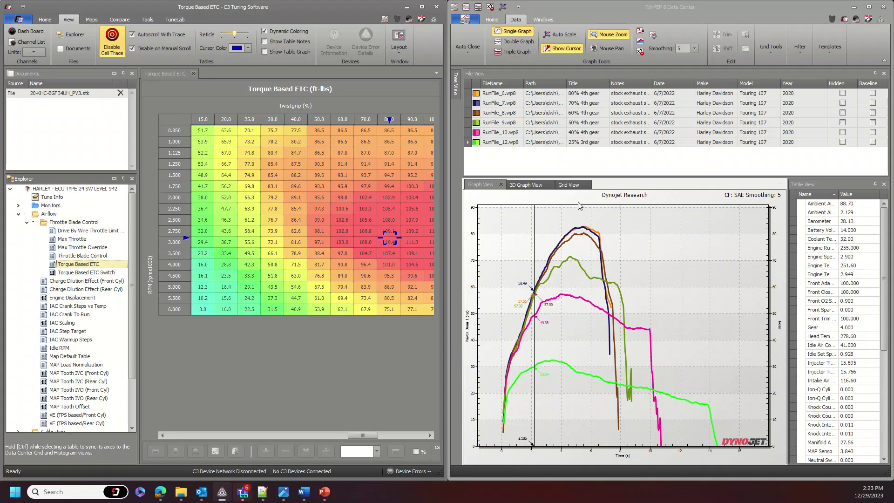
{"action": "left_click", "coordinate": [569, 184]}
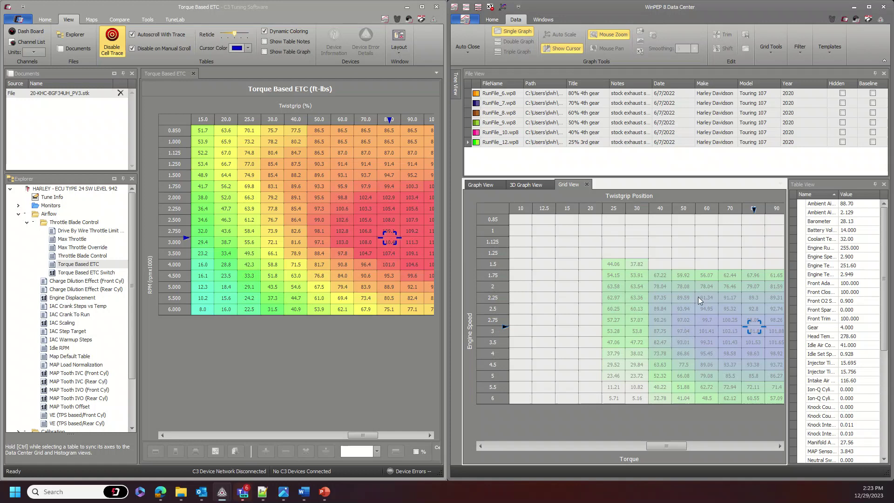
- Limit the WinPEP torque grid to the 50% 4th gear run and bring up its channel choices
{"action": "left_click", "coordinate": [514, 134]}
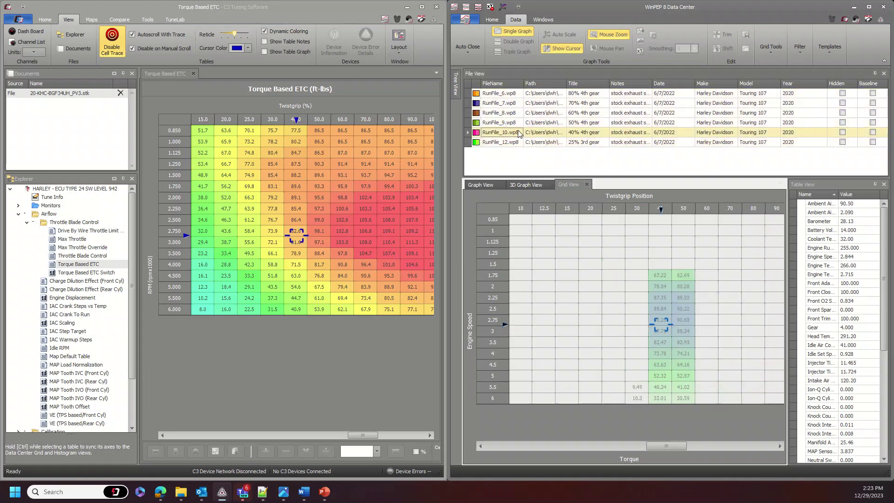
{"action": "left_click", "coordinate": [500, 123]}
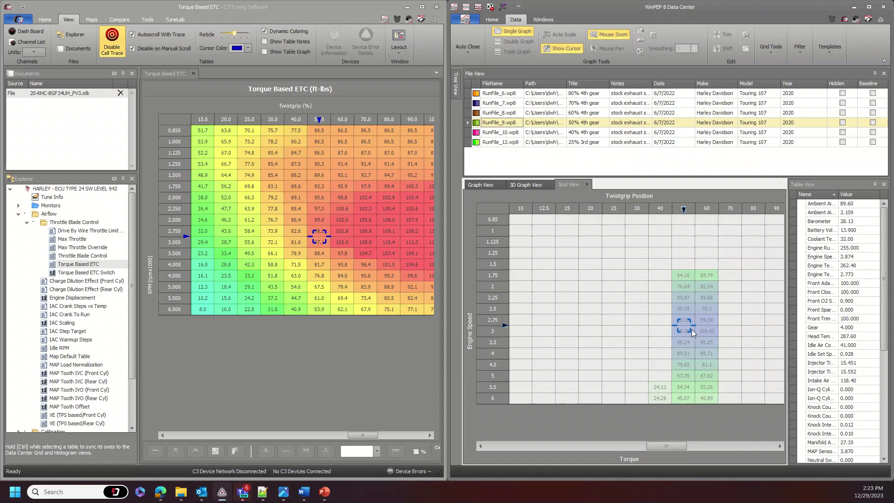
{"action": "left_click", "coordinate": [628, 461]}
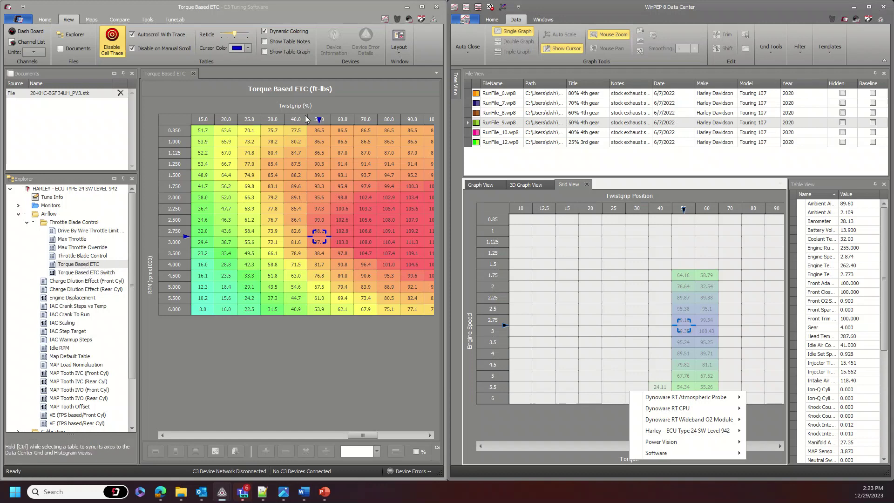
- Browse the grid's Dynoware RT CPU channels without changing anything, then show only the 80% 4th gear run
{"action": "left_click", "coordinate": [617, 298]}
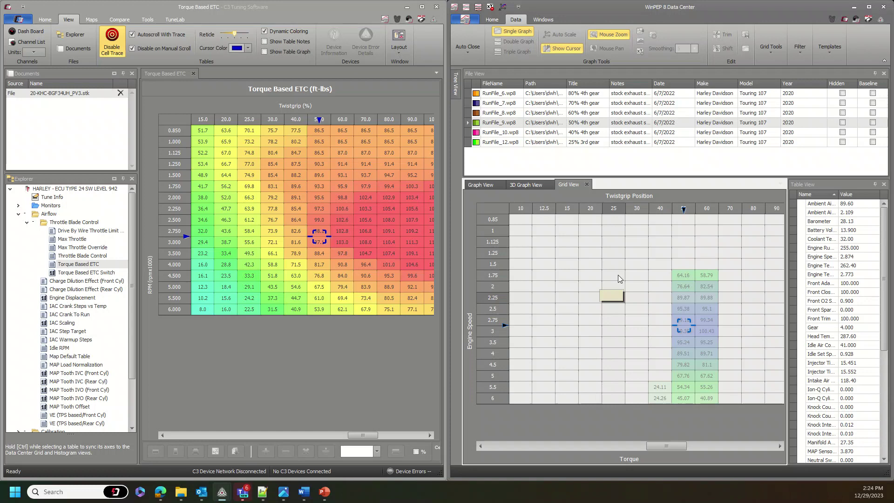
{"action": "right_click", "coordinate": [638, 460]}
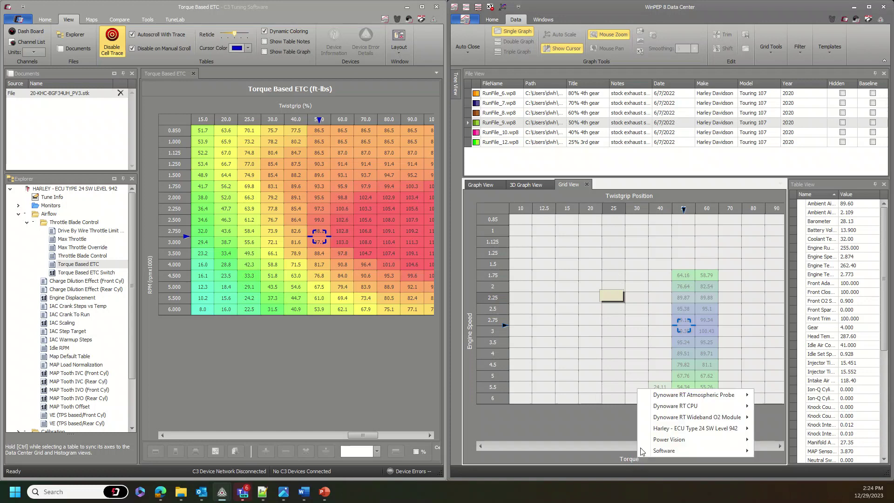
{"action": "left_click", "coordinate": [698, 406]}
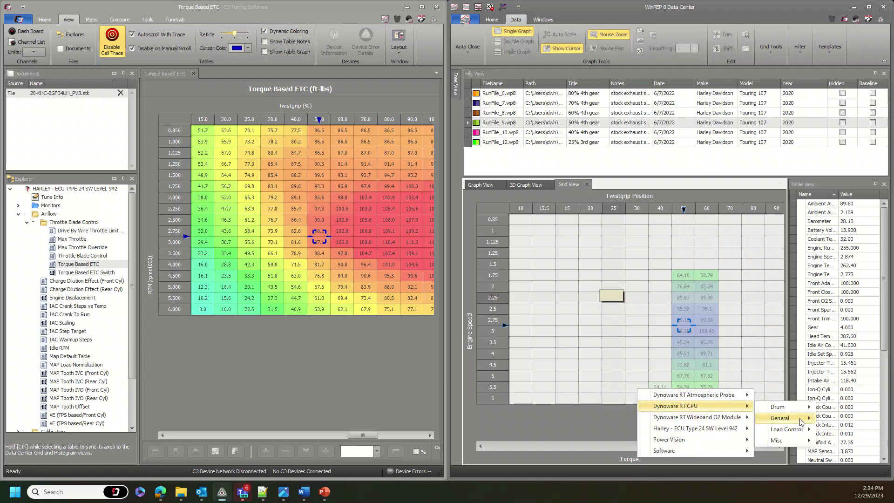
{"action": "mouse_move", "coordinate": [797, 418]}
{"action": "left_click", "coordinate": [588, 361]}
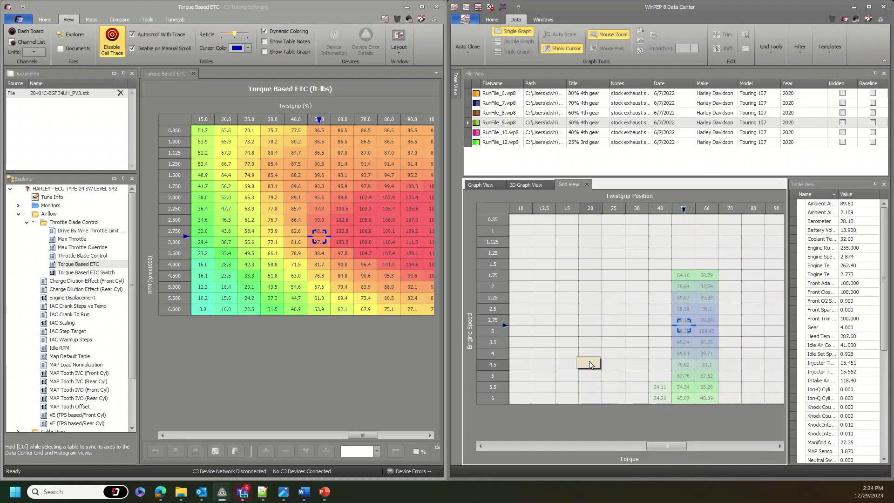
{"action": "left_click", "coordinate": [507, 96]}
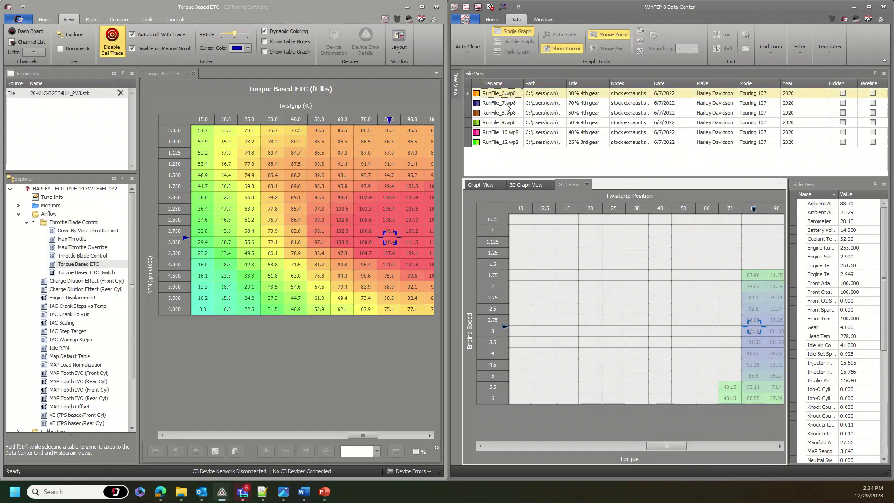
- Include all six dyno runs in the torque grid and select a cell in C3's Torque Based ETC table
{"action": "left_click", "coordinate": [499, 142], "text": "shift"}
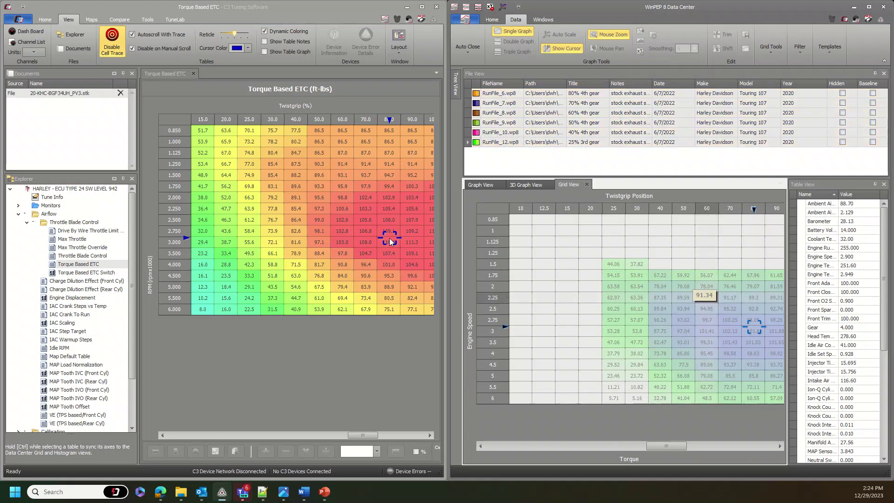
{"action": "left_click", "coordinate": [297, 208]}
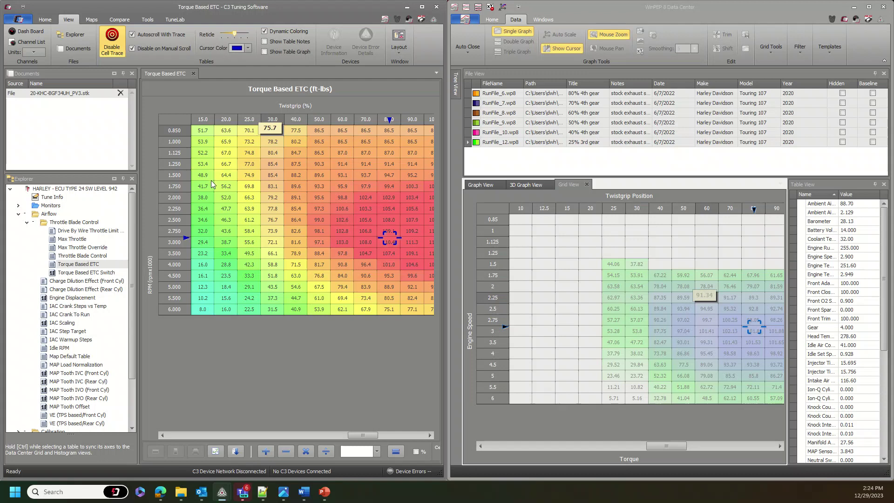
{"action": "left_click_drag", "start_coordinate": [363, 435], "coordinate": [400, 435]}
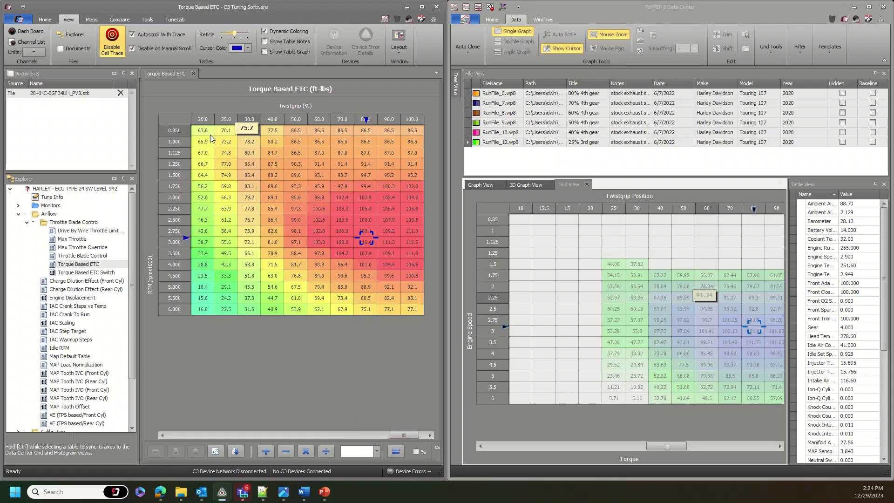
{"action": "left_click_drag", "start_coordinate": [201, 126], "coordinate": [387, 252]}
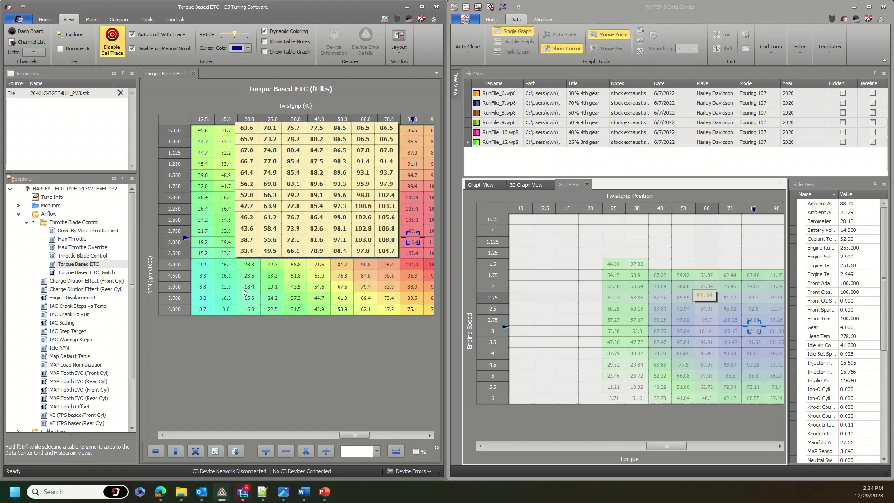
{"action": "left_click_drag", "start_coordinate": [359, 435], "coordinate": [422, 439]}
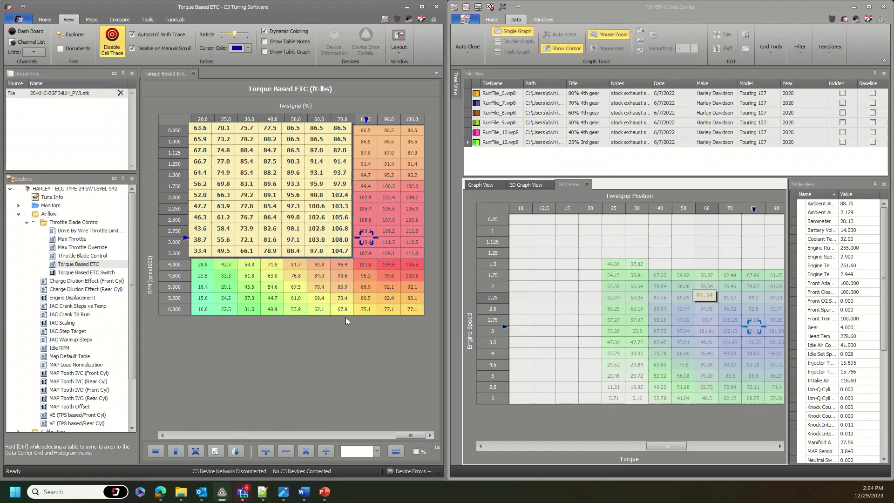
{"action": "left_click", "coordinate": [320, 285]}
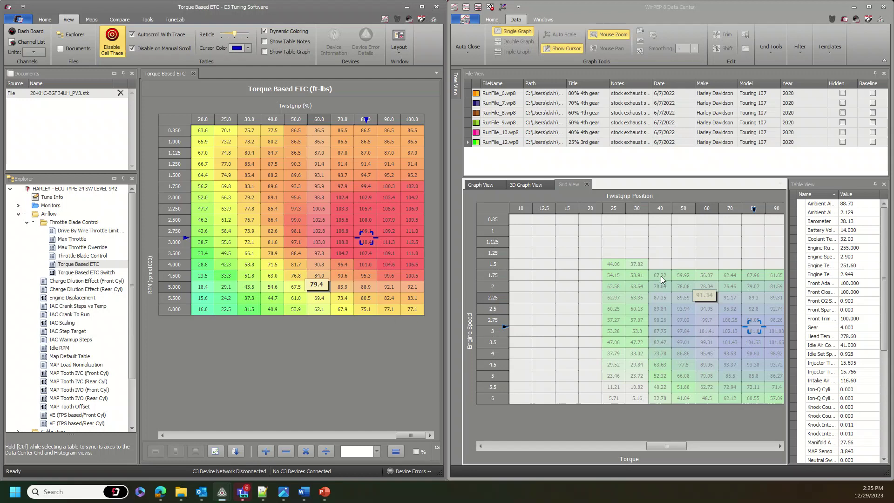
{"action": "left_click_drag", "start_coordinate": [263, 190], "coordinate": [324, 223]}
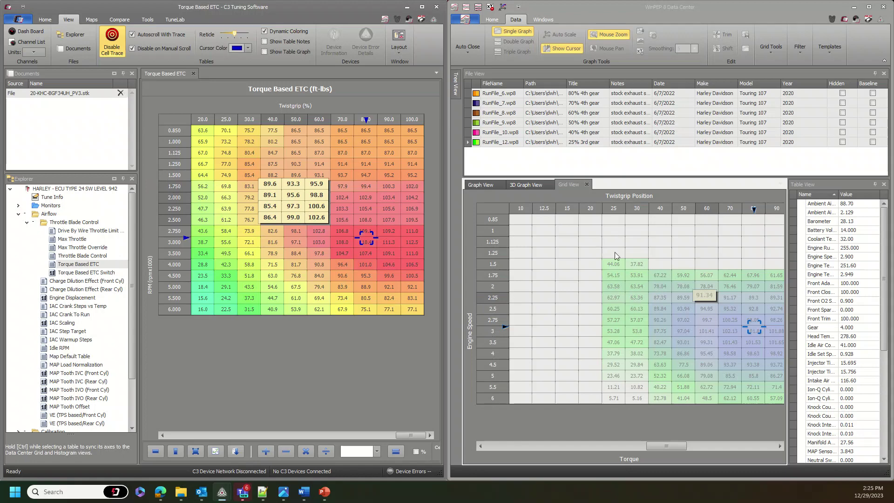
{"action": "left_click", "coordinate": [303, 491]}
- Scroll the Word help document back to item 1, 'Disable TBETC (set to 0)', on page 2
{"action": "scroll", "coordinate": [630, 342], "scroll_direction": "down", "scroll_amount": 3}
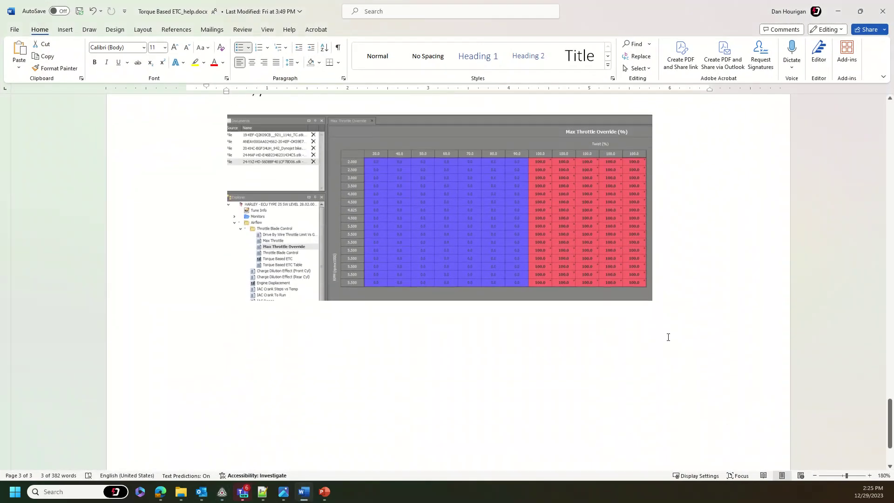
{"action": "scroll", "coordinate": [668, 335], "scroll_direction": "up", "scroll_amount": 9}
{"action": "scroll", "coordinate": [685, 329], "scroll_direction": "up", "scroll_amount": 10}
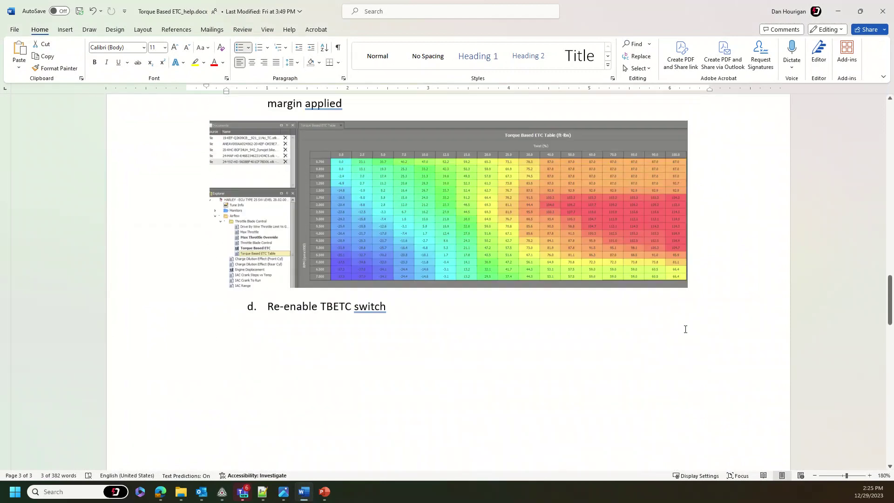
{"action": "scroll", "coordinate": [685, 329], "scroll_direction": "up", "scroll_amount": 3}
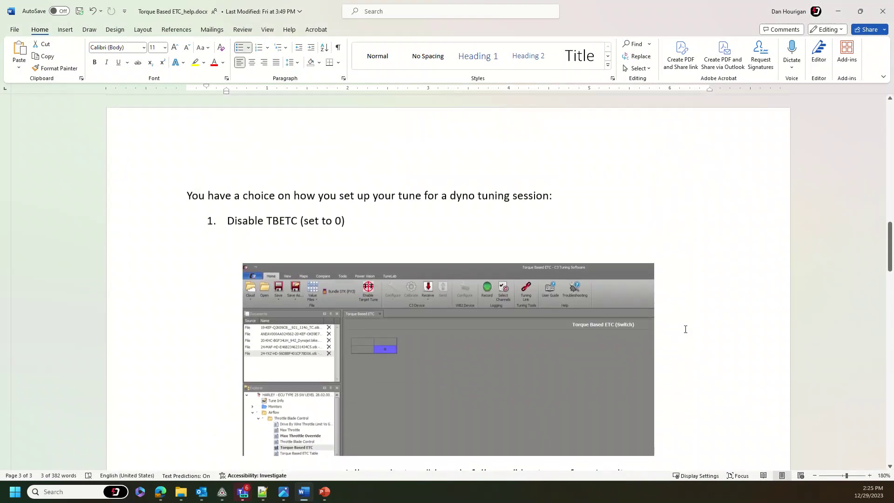
{"action": "scroll", "coordinate": [685, 329], "scroll_direction": "down", "scroll_amount": 2}
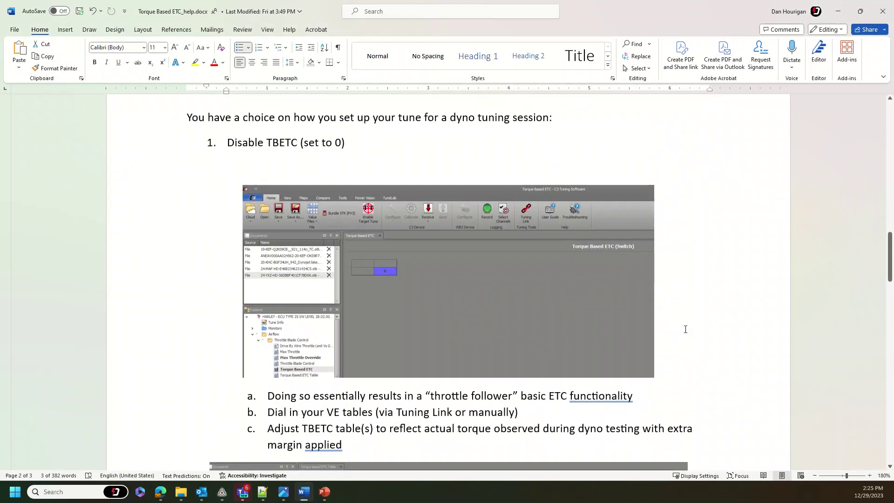